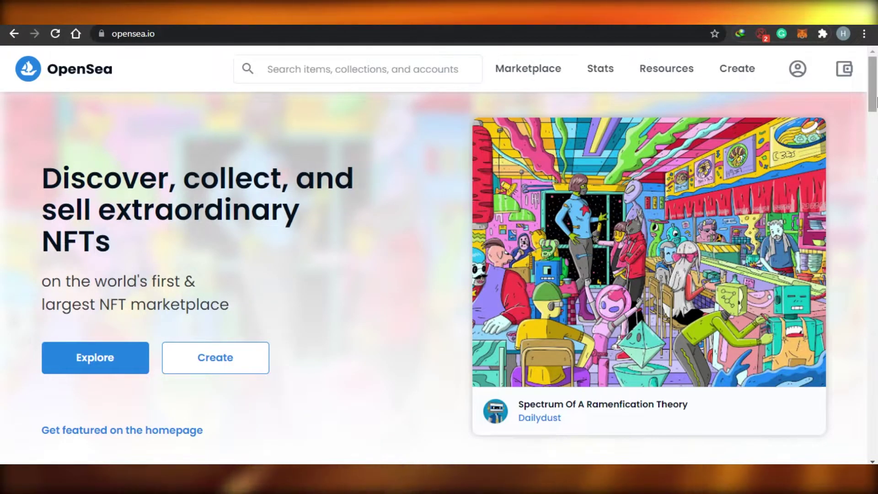
Keep the MetaMask wallet on the Ethereum Mainnet network
mouse_move(873, 89)
left_mouse_down()
mouse_move(876, 224)
mouse_move(876, 81)
left_mouse_up()
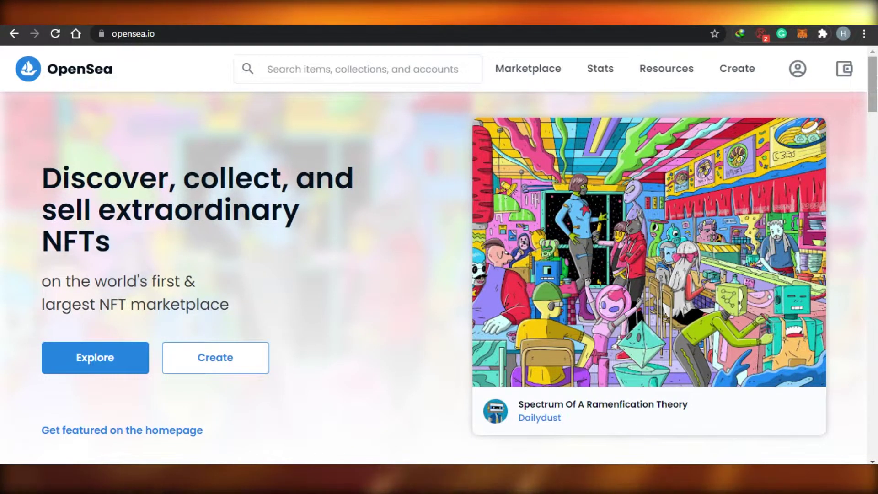
mouse_move(877, 81)
left_mouse_down()
mouse_move(877, 265)
mouse_move(876, 73)
left_mouse_up()
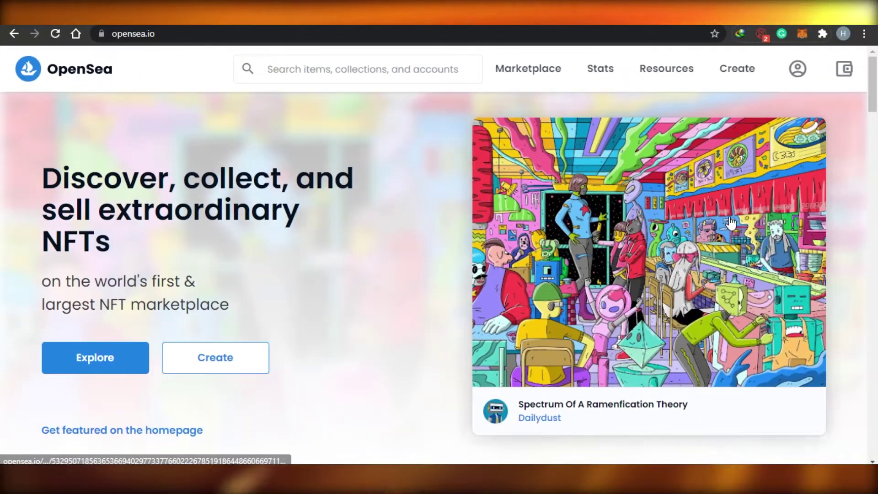
left_click_drag(875, 96, 876, 68)
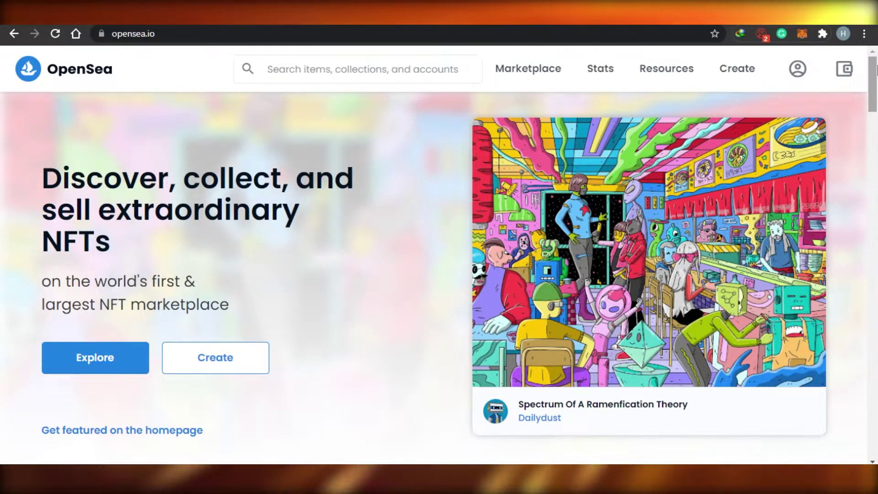
mouse_move(877, 68)
left_mouse_down()
mouse_move(877, 302)
mouse_move(877, 68)
left_mouse_up()
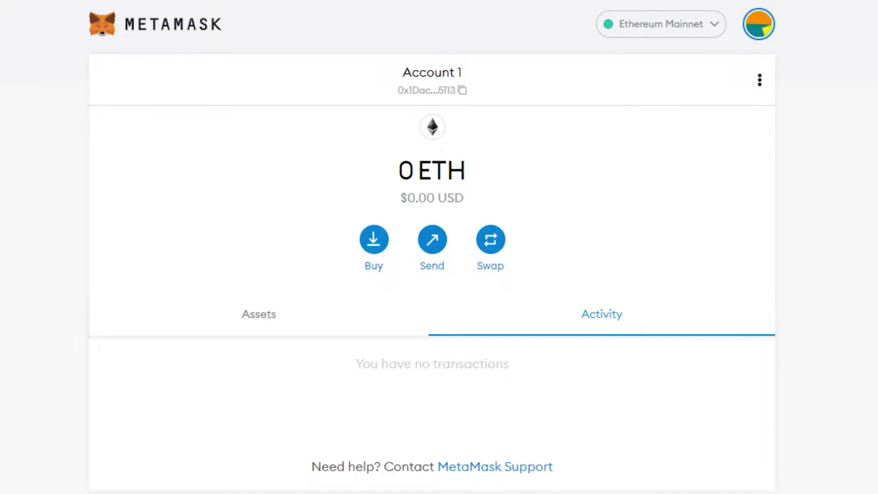
scroll(432, 247, "down", 1)
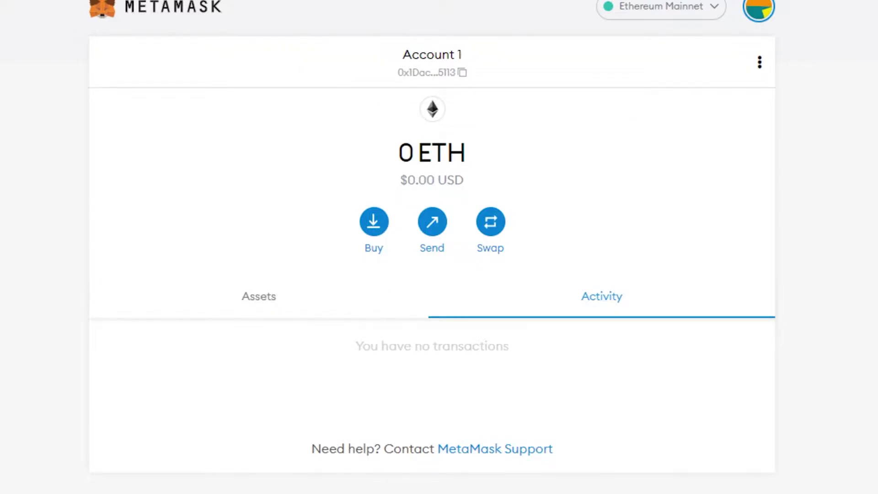
scroll(698, 182, "up", 1)
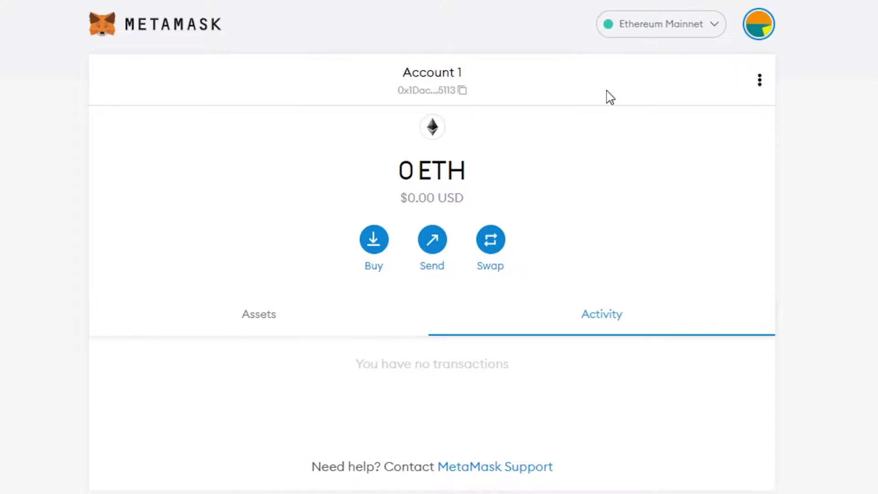
left_click(703, 41)
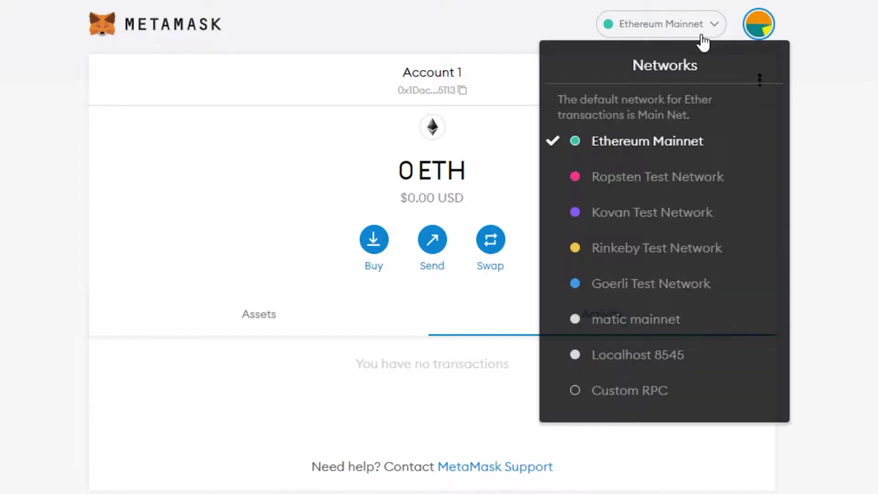
left_click(623, 150)
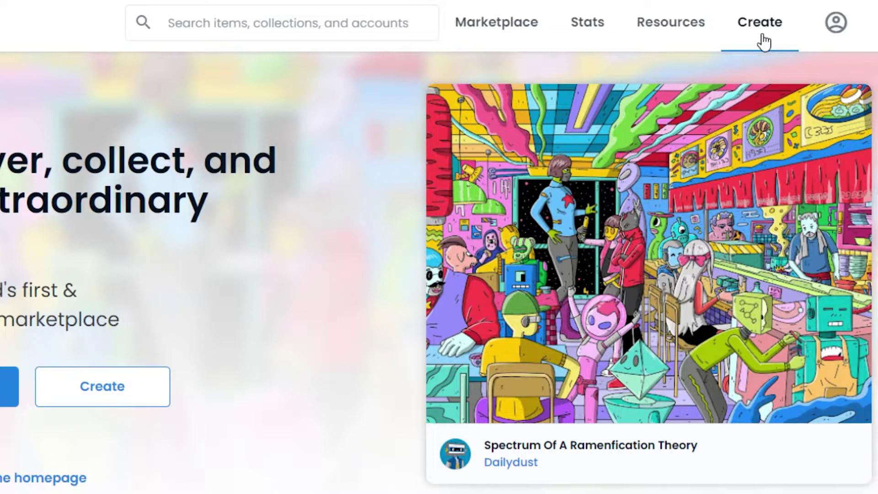
Sign in to OpenSea from Create by approving the MetaMask signature request
left_click(763, 36)
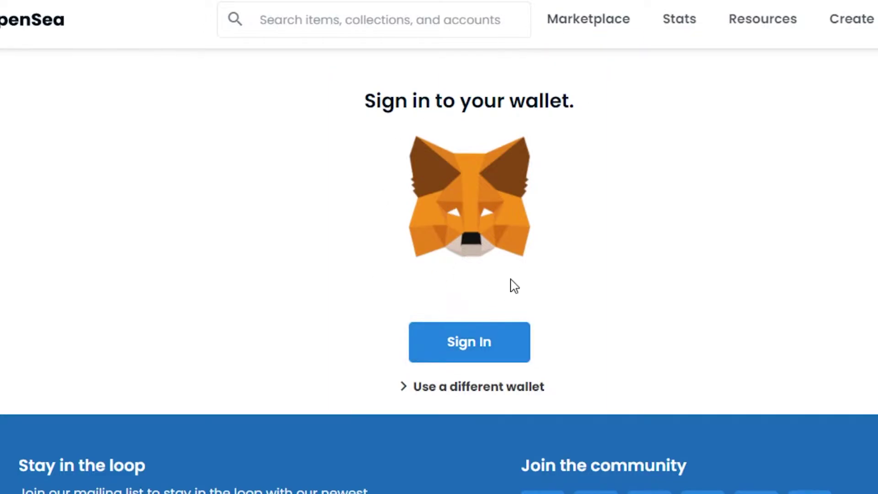
left_click(482, 354)
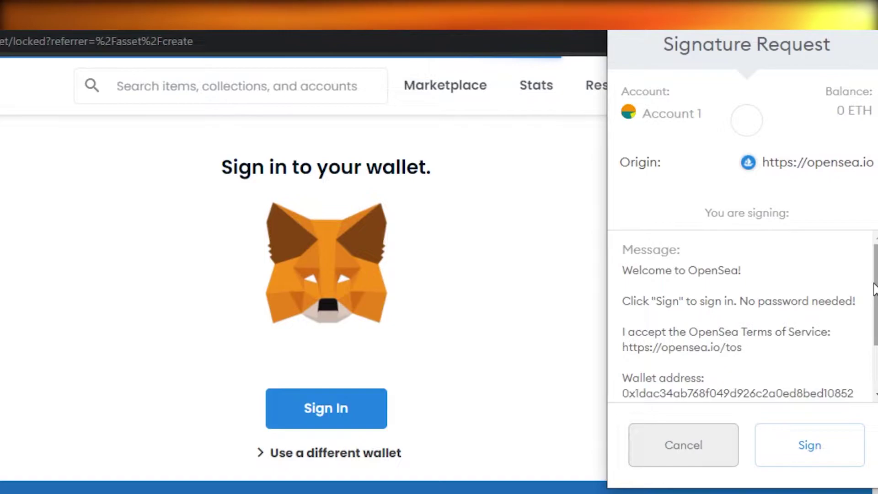
scroll(875, 289, "down", 2)
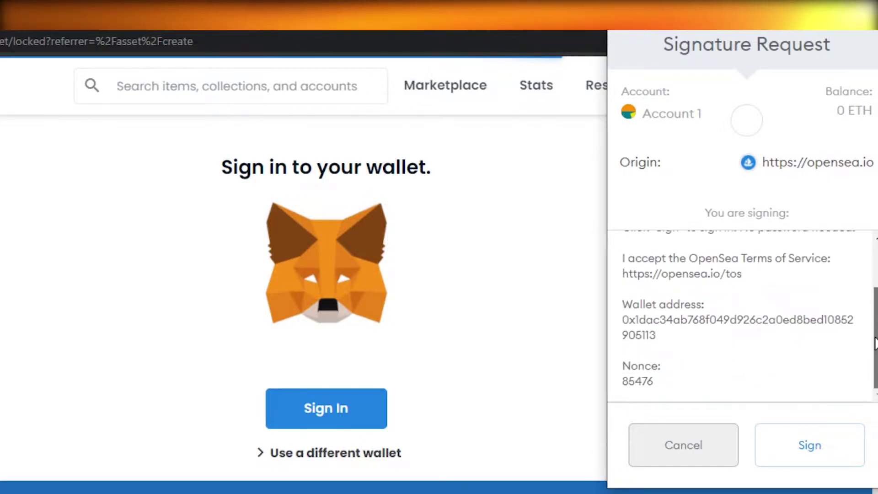
left_click(814, 455)
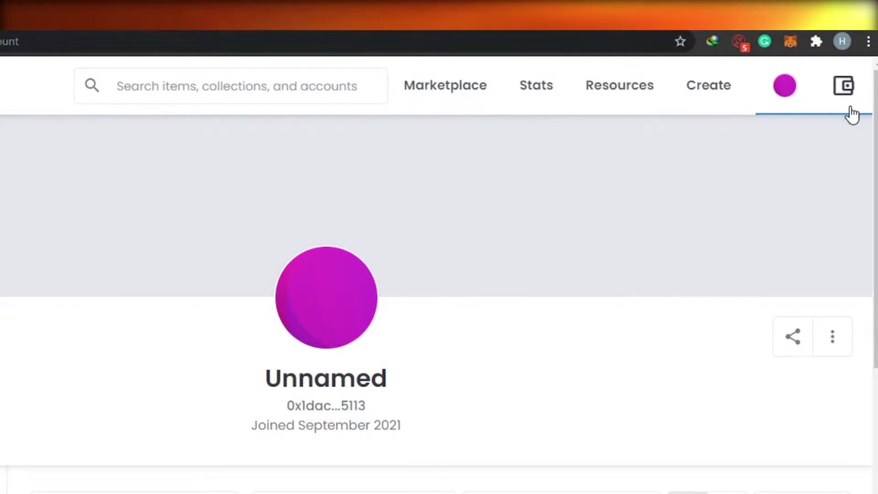
Check the wallet balance, then show the profile's Created items tab
left_click(847, 92)
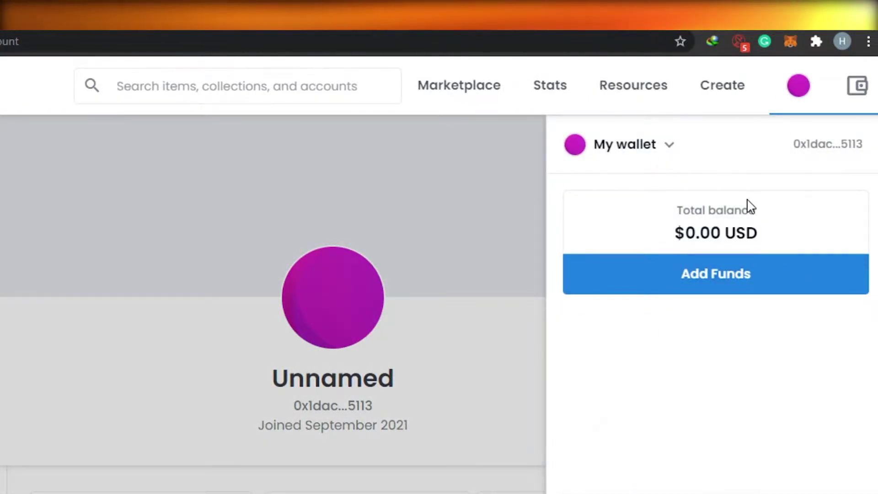
left_click(490, 222)
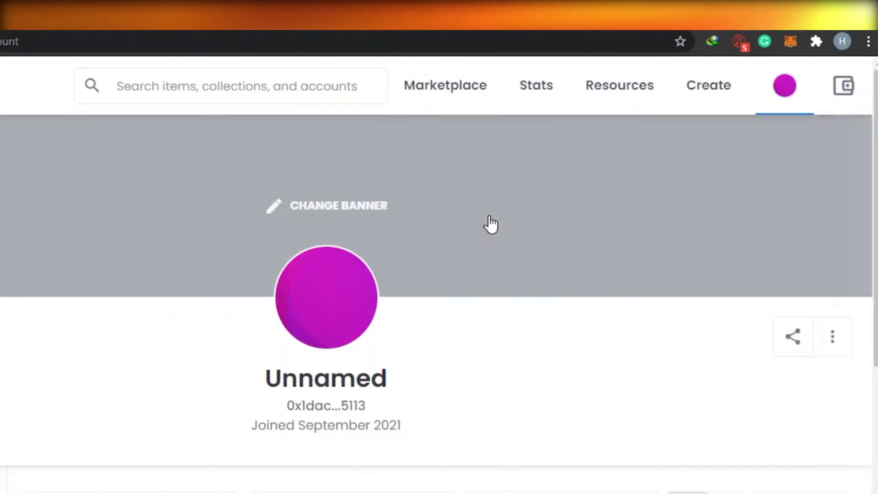
scroll(491, 224, "down", 5)
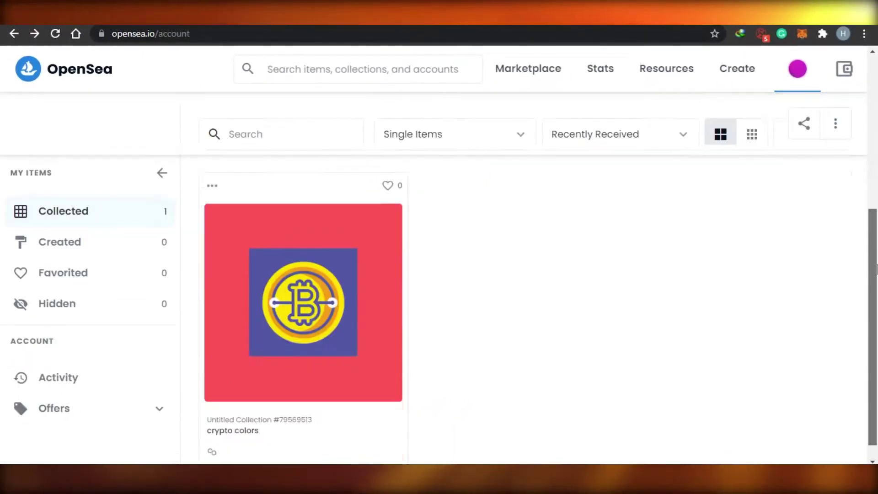
scroll(493, 233, "up", 5)
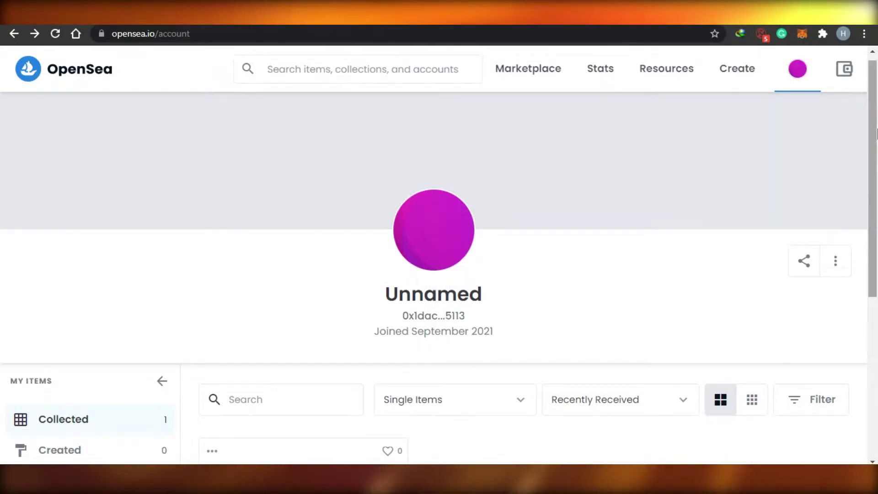
scroll(877, 135, "down", 5)
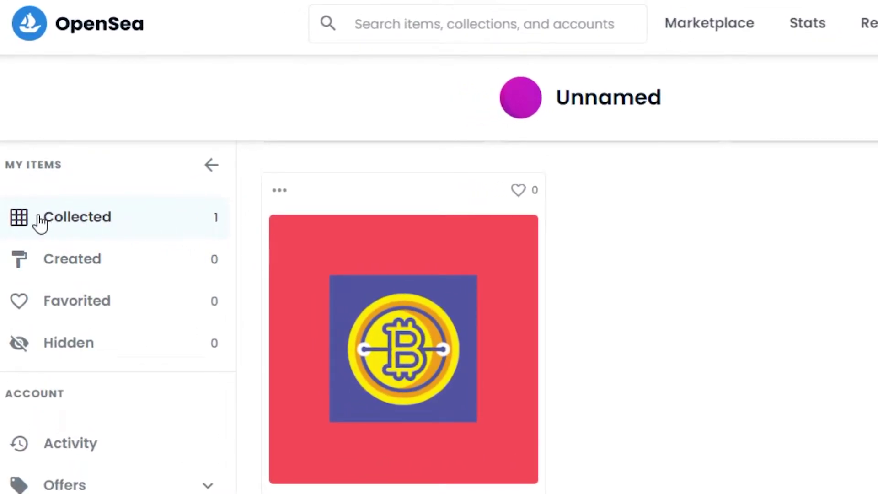
left_click(128, 270)
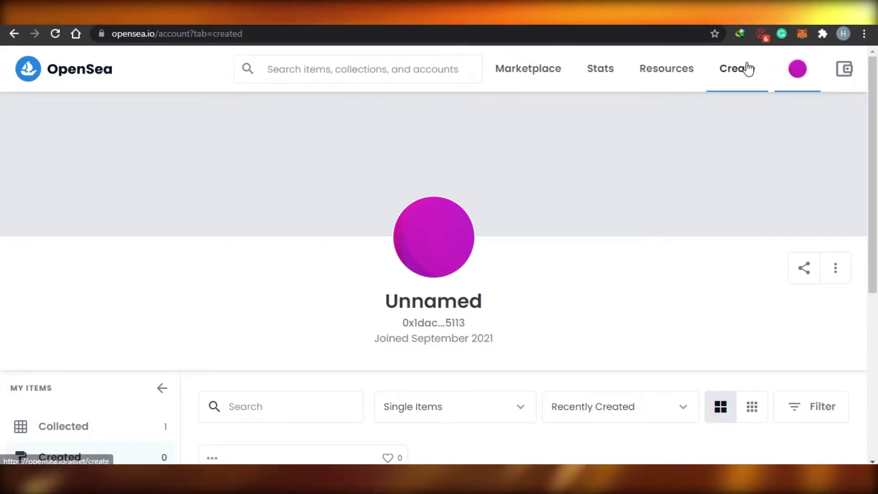
Open OpenSea's Create new item form from the header and look over its fields
left_click(748, 69)
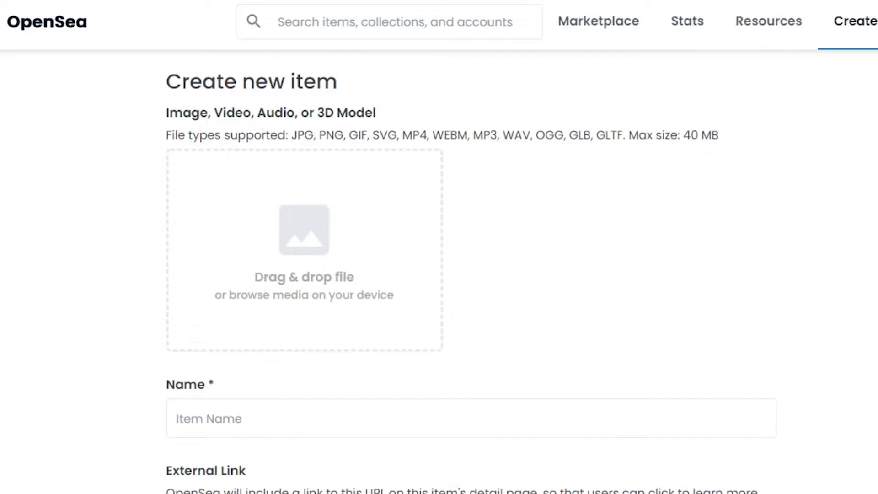
scroll(439, 274, "down", 15)
scroll(439, 274, "up", 11)
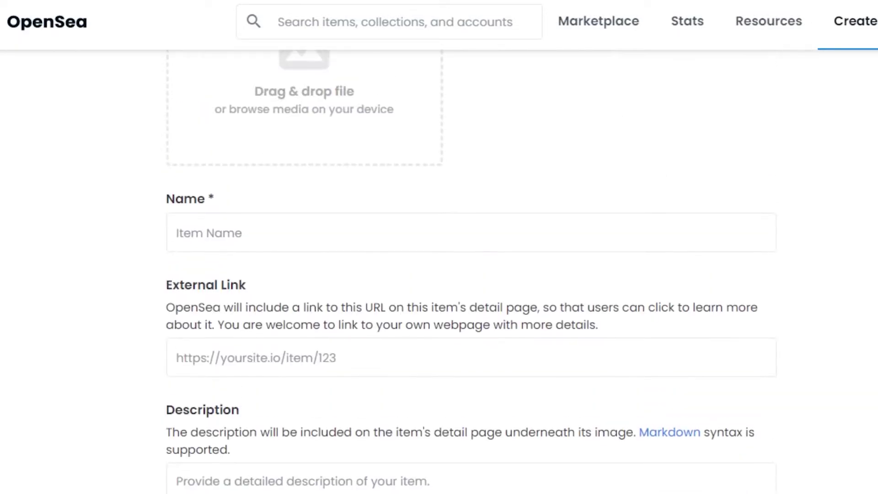
scroll(439, 275, "up", 4)
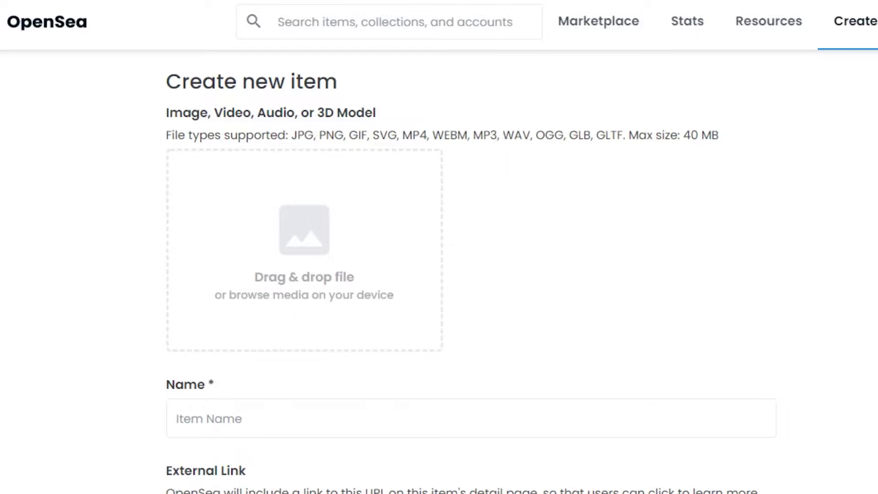
scroll(439, 274, "down", 1)
scroll(439, 274, "up", 1)
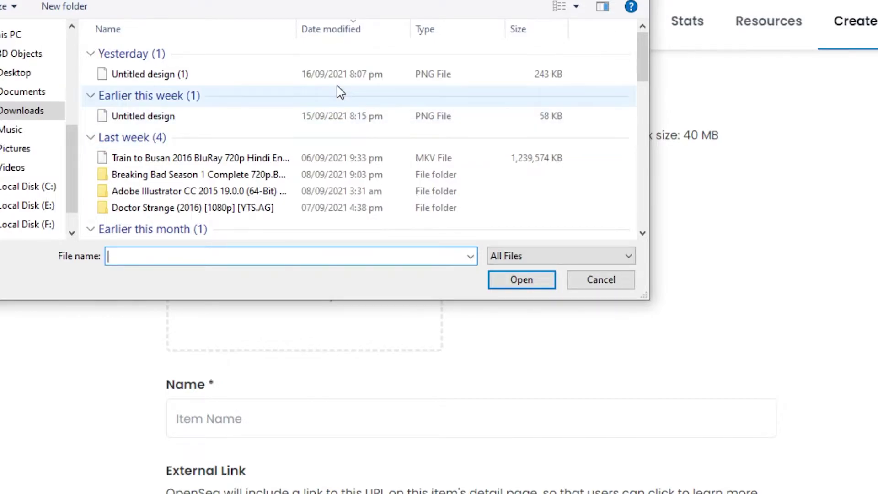
Upload 'Untitled design (1)', the cola, milkshake and popcorn image, as the item's media
left_click(334, 69)
left_click(516, 279)
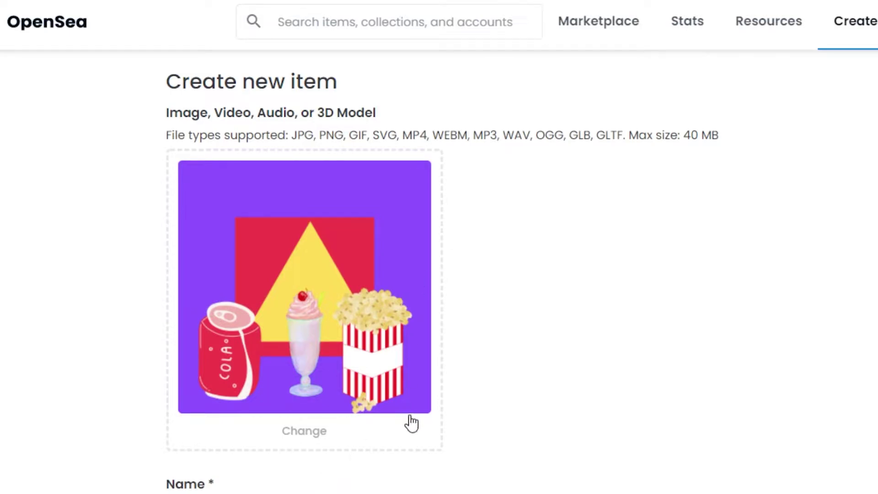
scroll(635, 131, "up", 1)
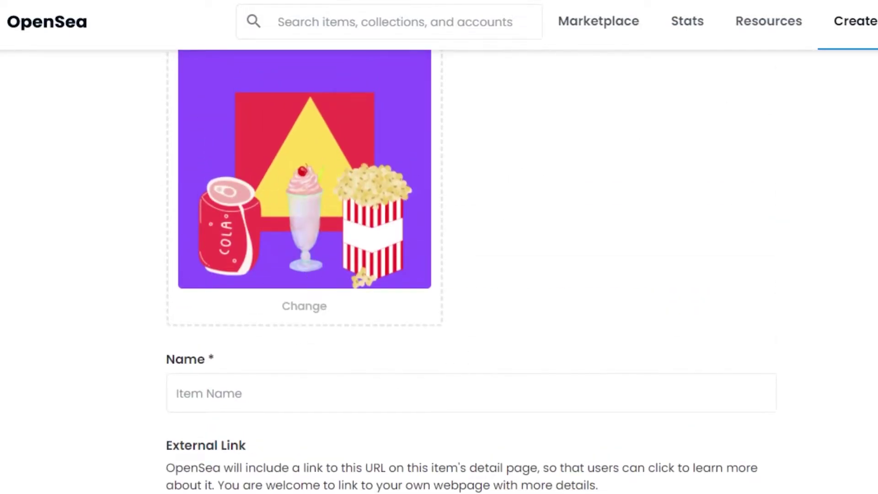
scroll(466, 268, "up", 2)
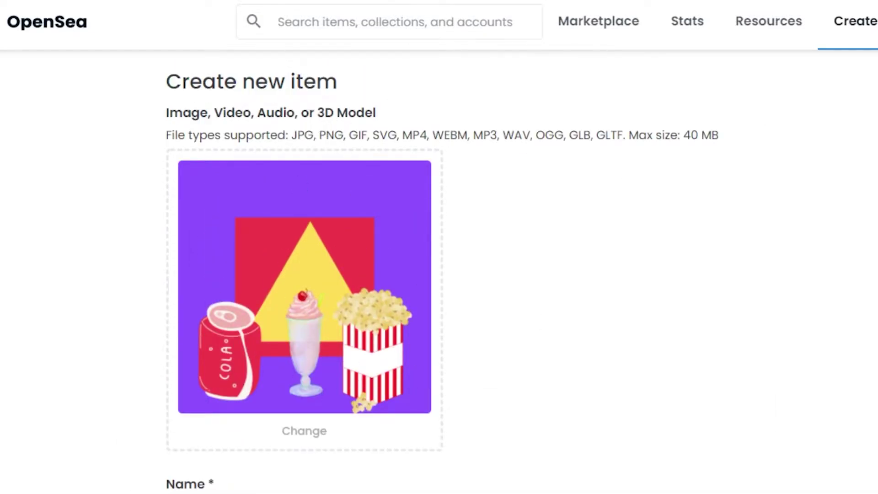
scroll(877, 161, "down", 2)
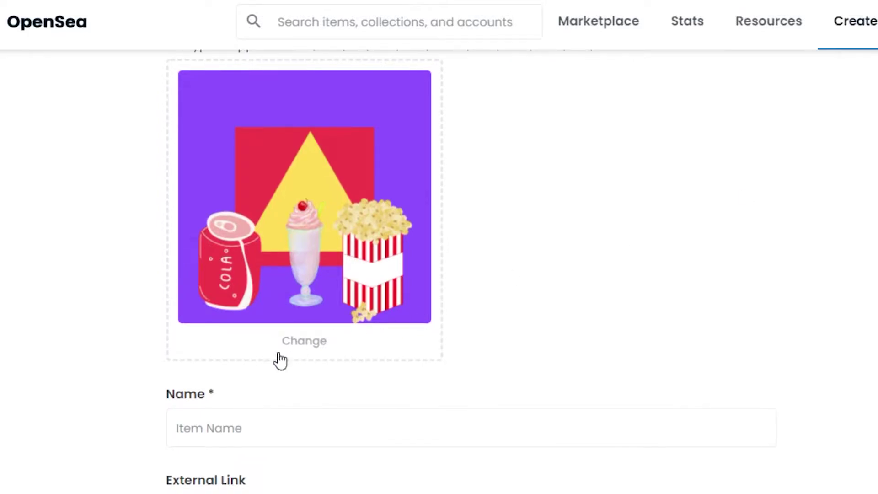
left_click(305, 341)
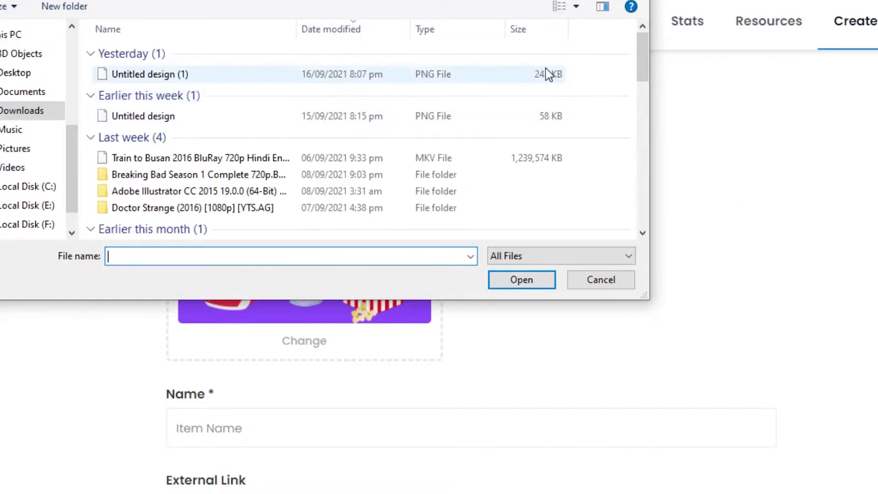
double_click(544, 75)
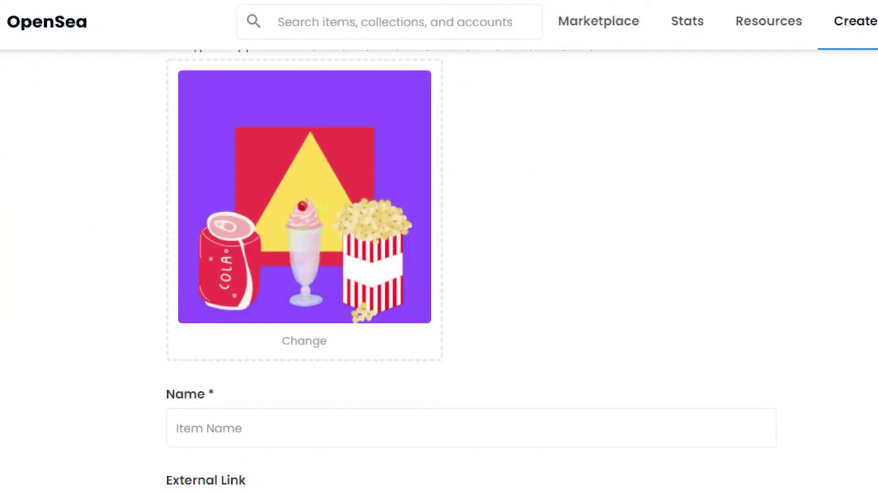
scroll(439, 274, "down", 4)
Name the item 'crypto food' and write its description
left_click(366, 229)
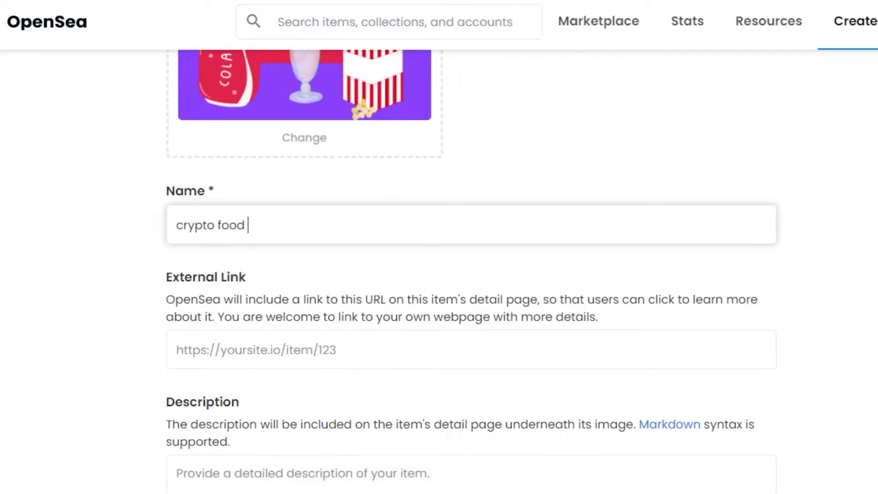
scroll(494, 173, "down", 3)
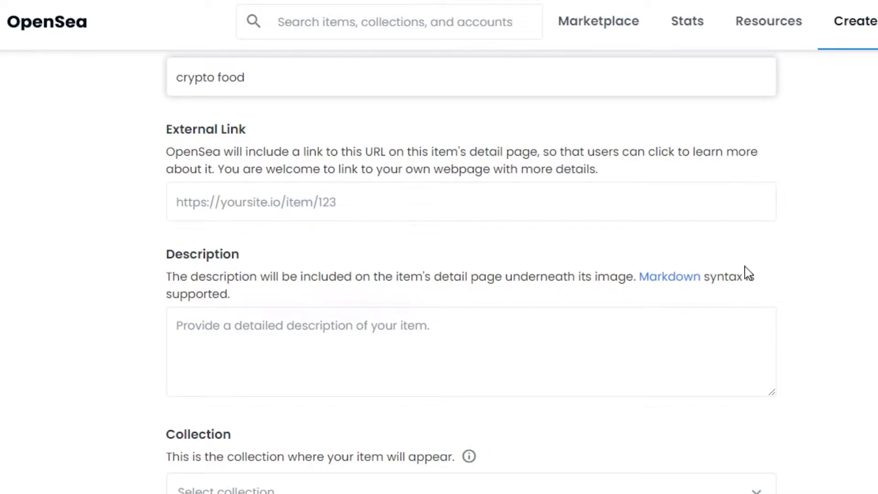
scroll(471, 274, "up", 6)
scroll(472, 274, "down", 3)
scroll(471, 274, "up", 5)
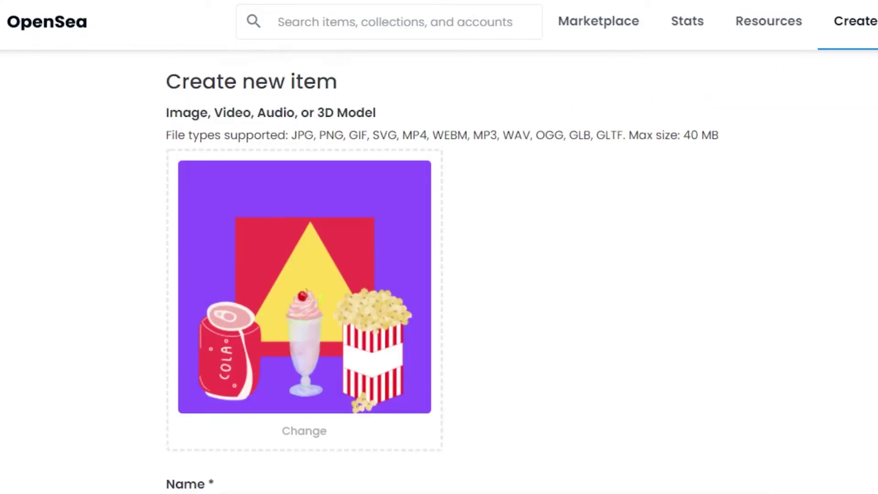
scroll(282, 322, "down", 7)
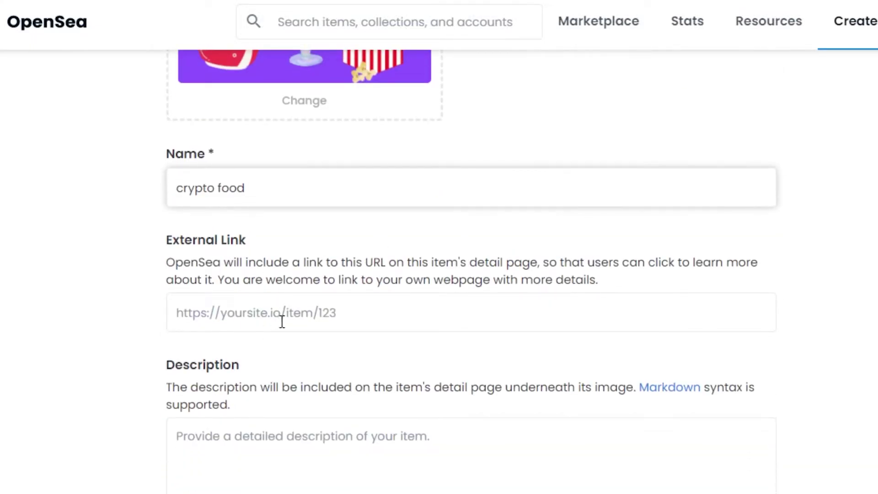
scroll(524, 222, "down", 2)
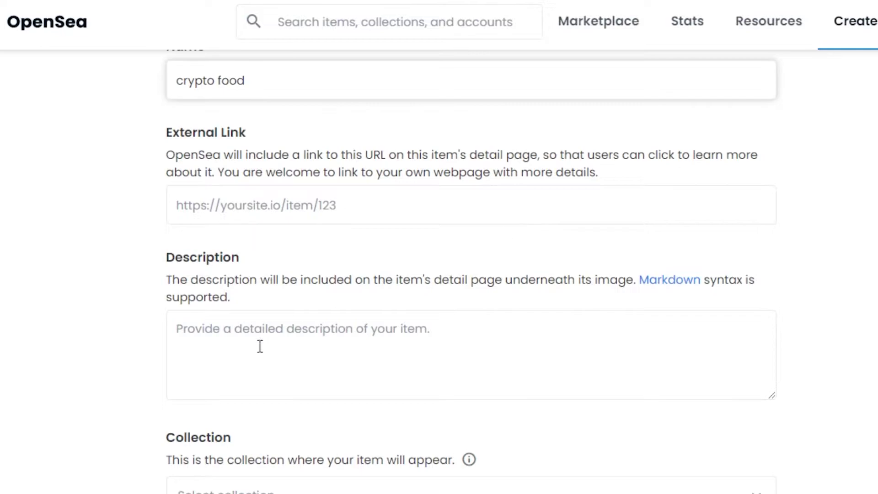
left_click(227, 350)
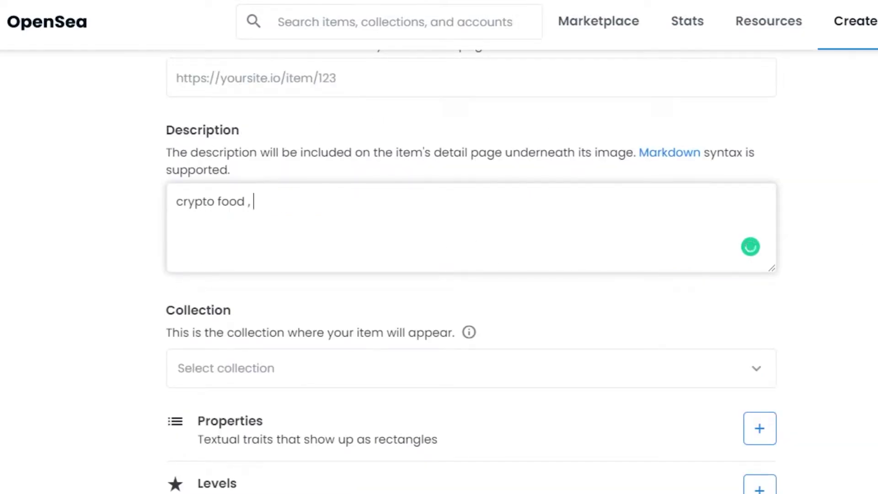
scroll(715, 200, "down", 4)
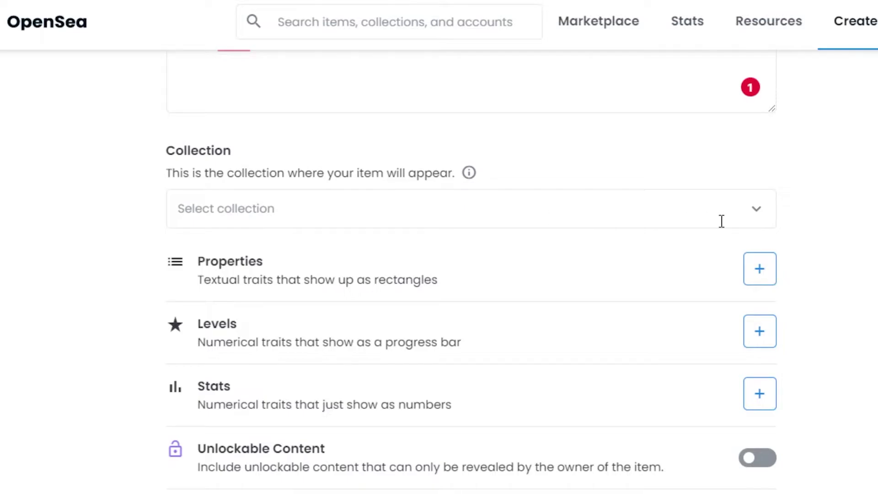
Check the available collections and close the list without choosing one
left_click(759, 220)
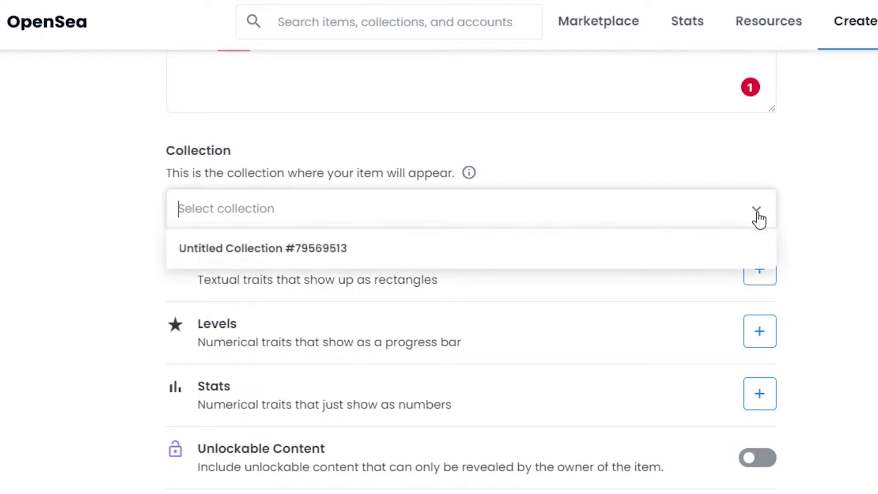
left_click(759, 220)
scroll(471, 271, "down", 3)
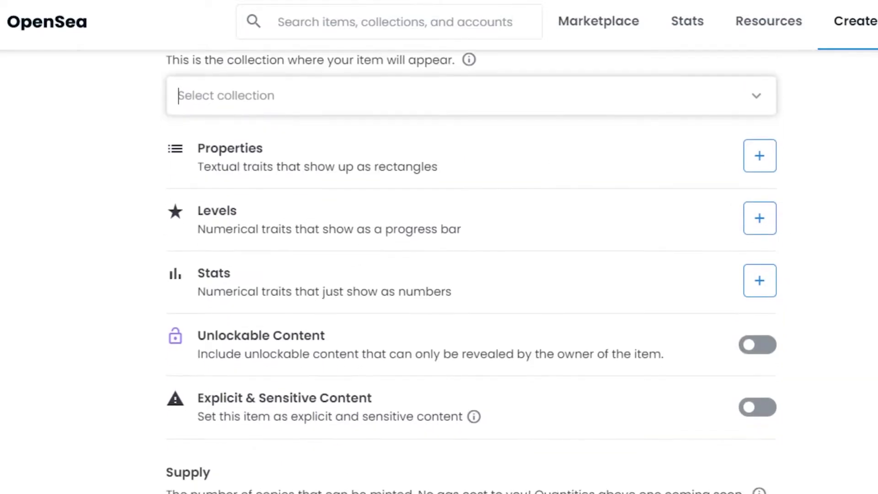
scroll(471, 272, "up", 2)
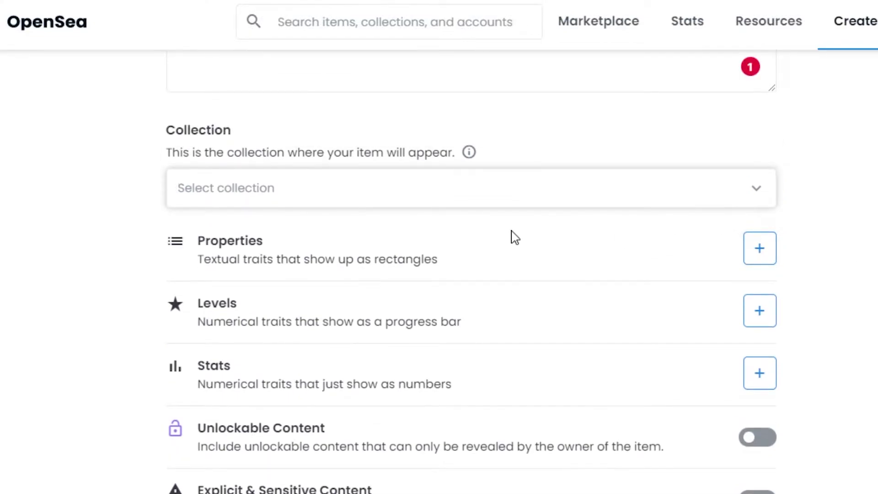
scroll(554, 215, "down", 2)
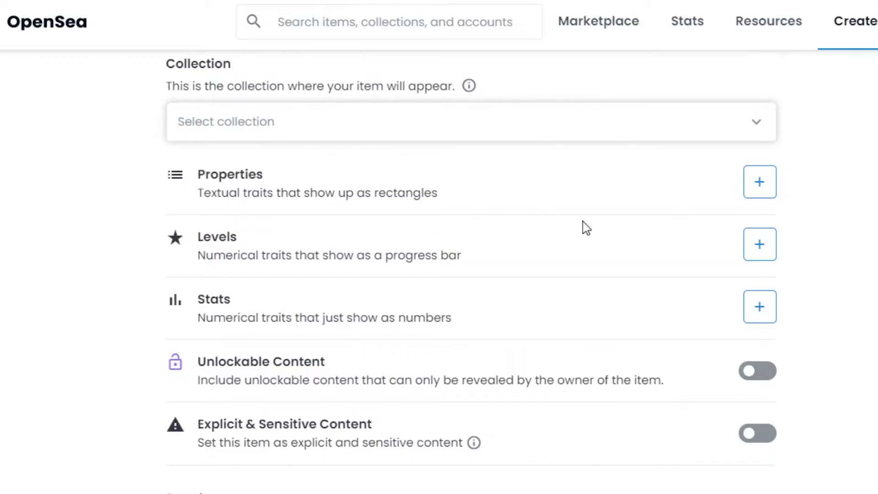
Add two color properties, red and purple, and save them
left_click(765, 195)
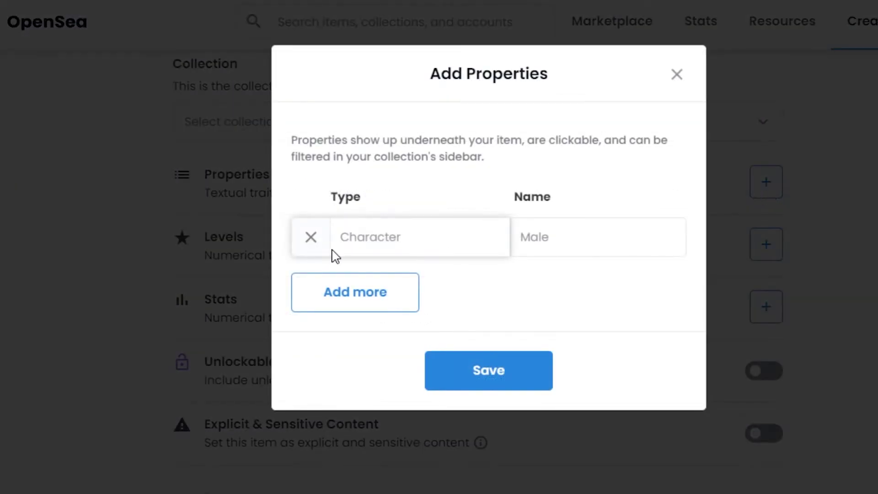
left_click(359, 294)
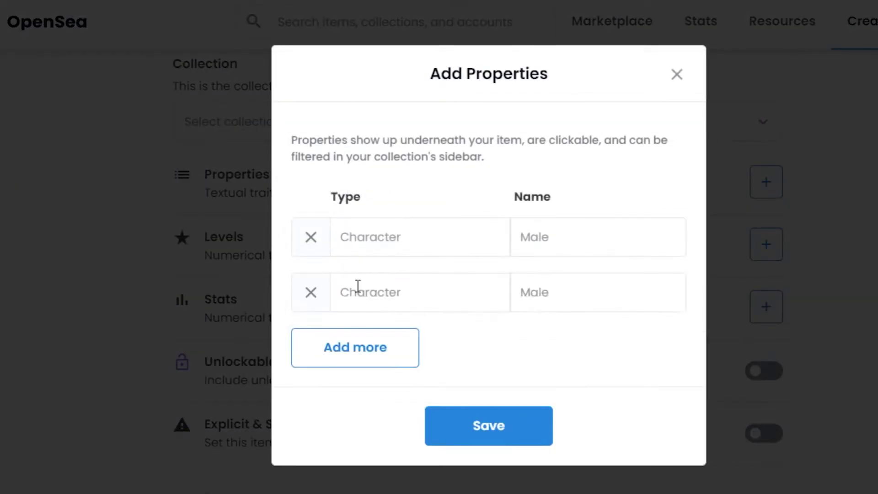
left_click(357, 348)
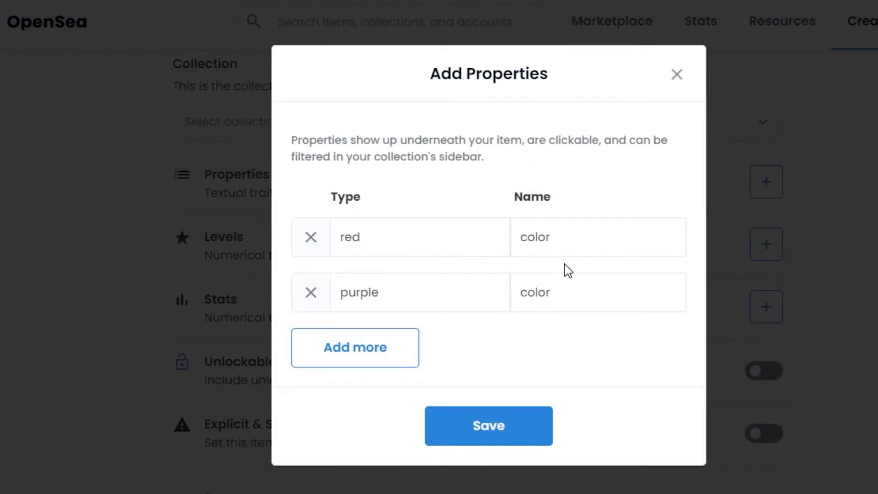
left_click(480, 421)
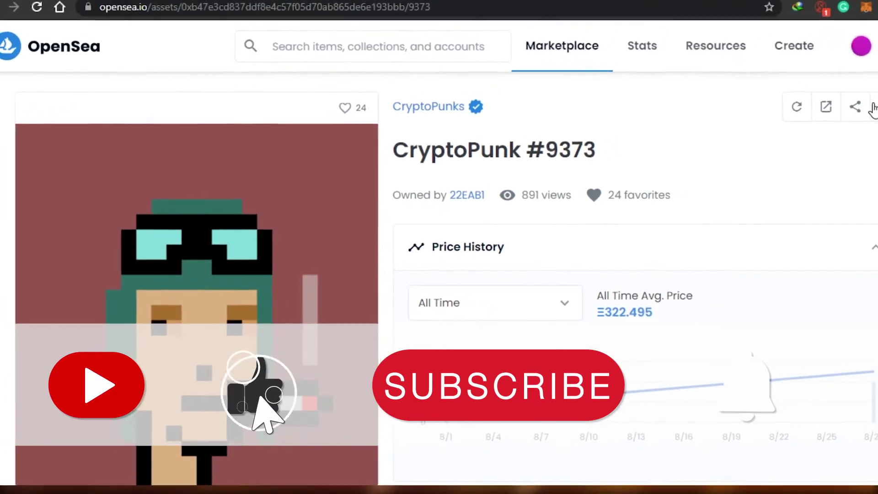
Collapse and re-expand the example item's Properties section
scroll(873, 138, "down", 10)
scroll(874, 138, "up", 2)
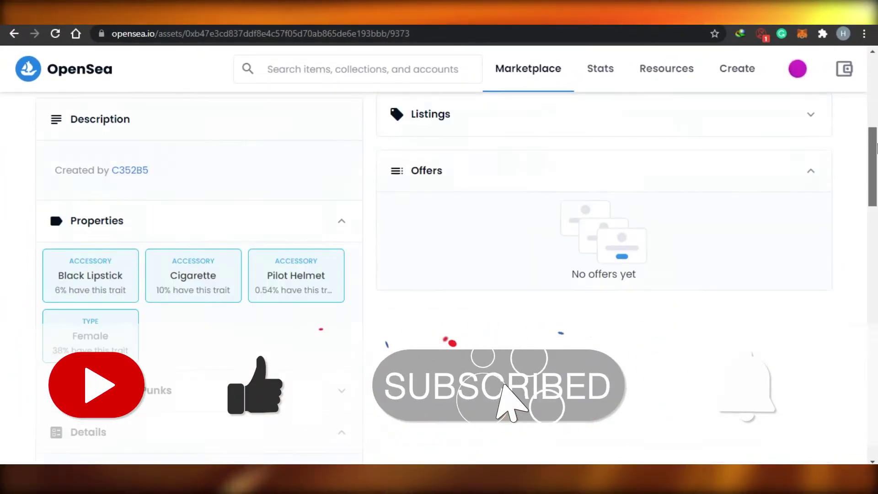
scroll(876, 148, "up", 5)
scroll(453, 180, "down", 8)
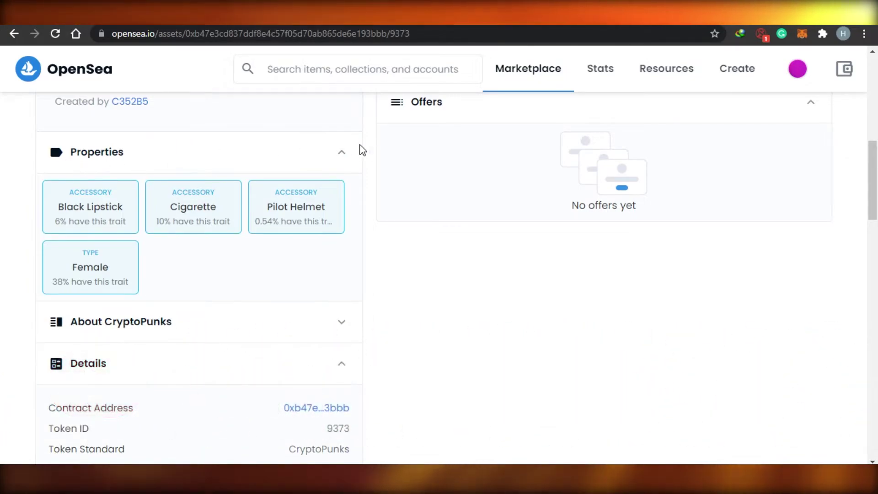
left_click(344, 155)
left_click(343, 156)
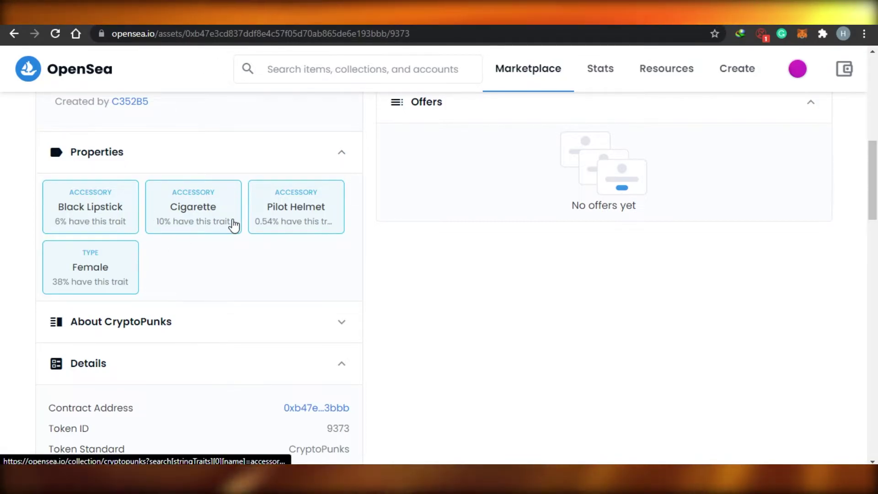
left_click_drag(874, 162, 876, 183)
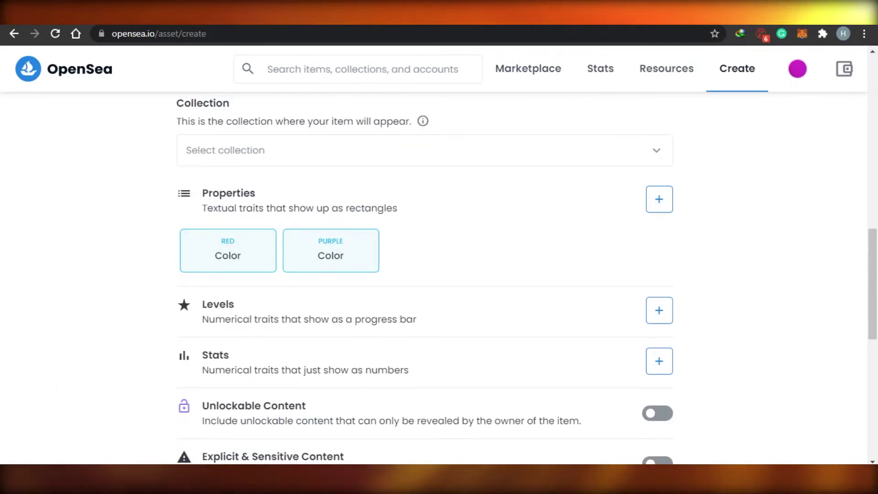
scroll(518, 243, "down", 1)
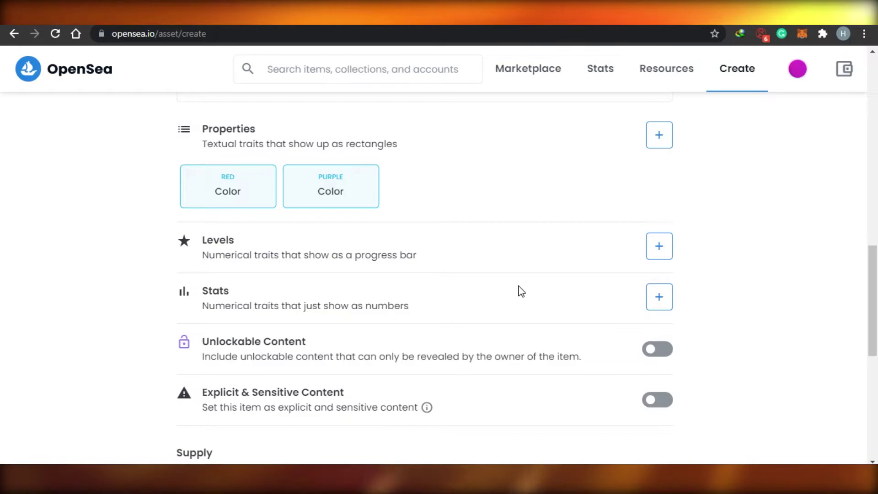
Add a speed level with value 4 and maximum 3, and save it
left_click(662, 252)
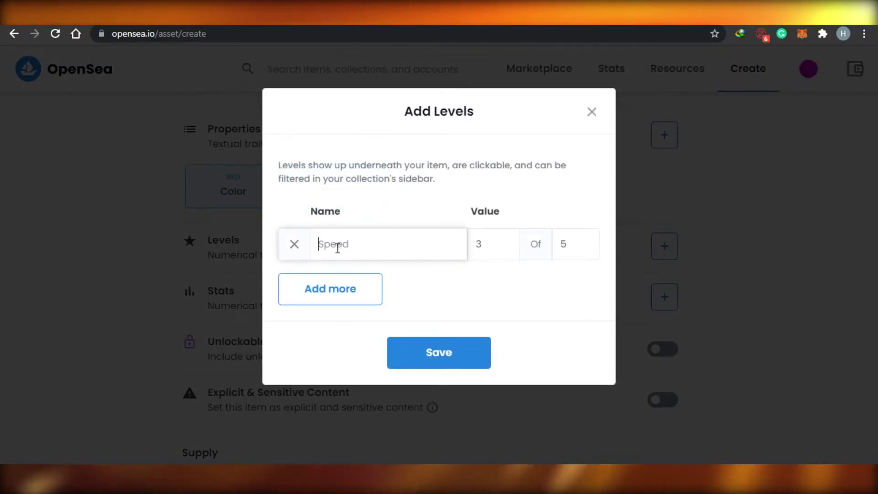
type("speed")
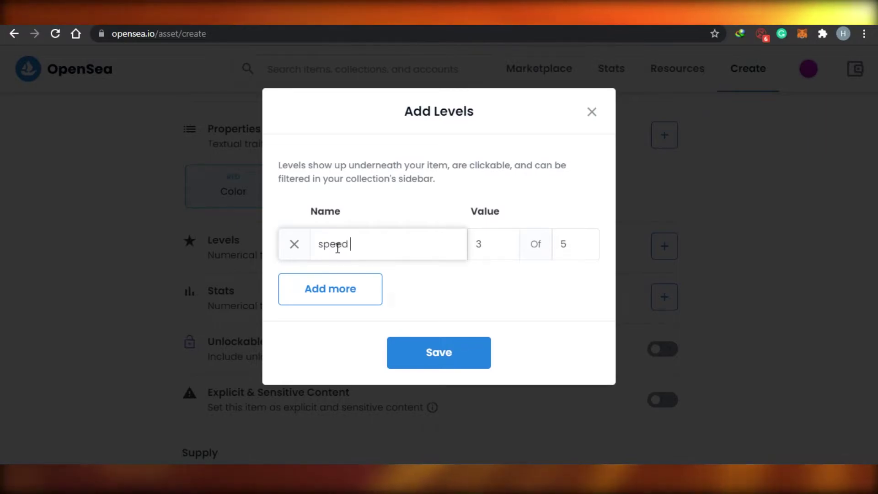
left_click(506, 241)
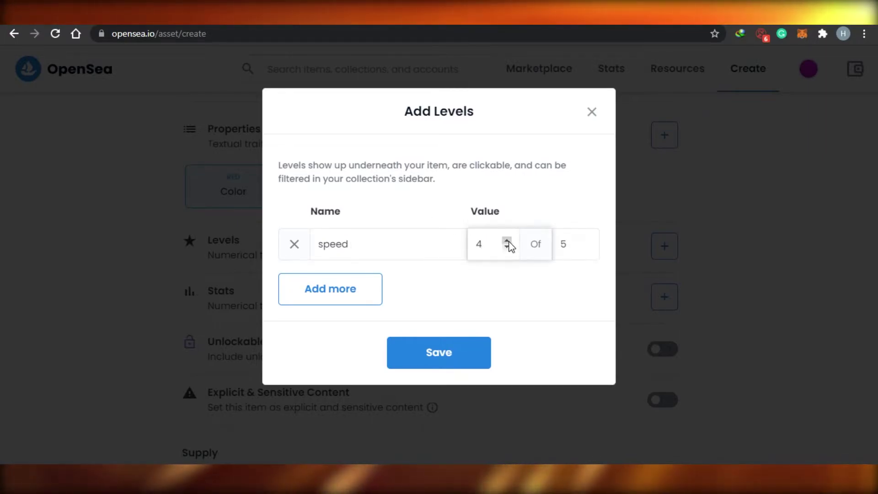
left_click(586, 247)
left_click(586, 248)
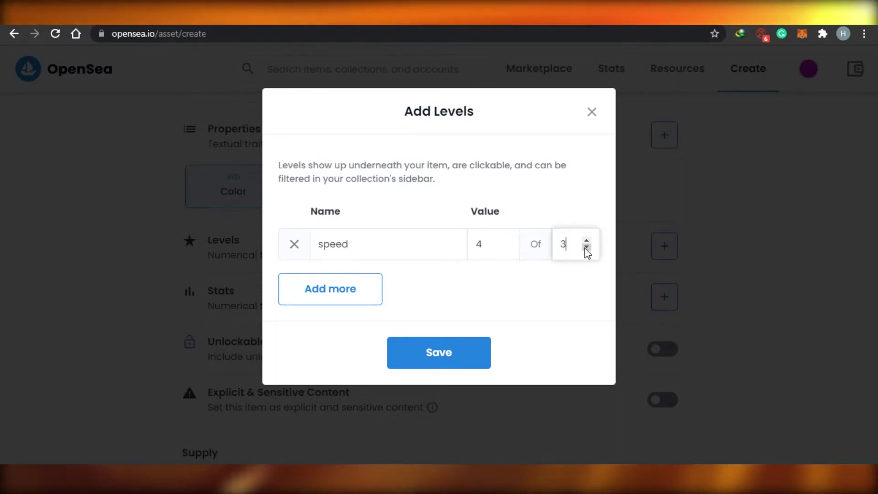
left_click(327, 288)
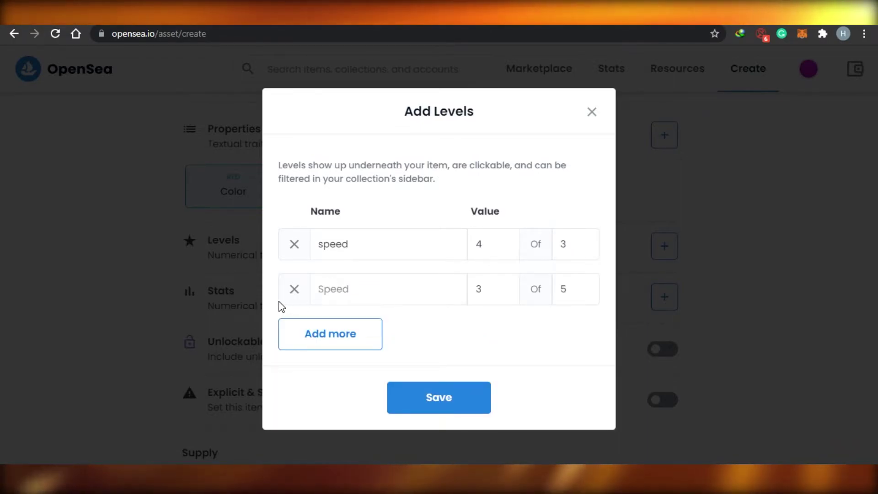
left_click(295, 297)
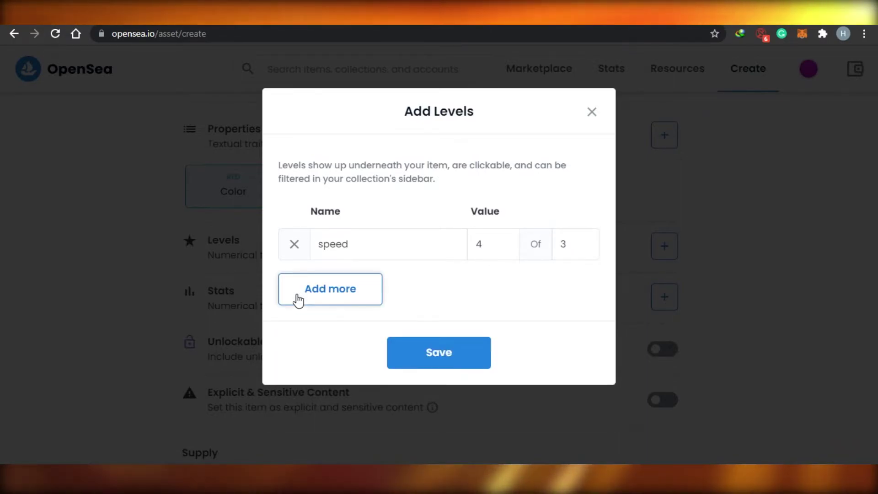
left_click(472, 362)
scroll(803, 340, "down", 2)
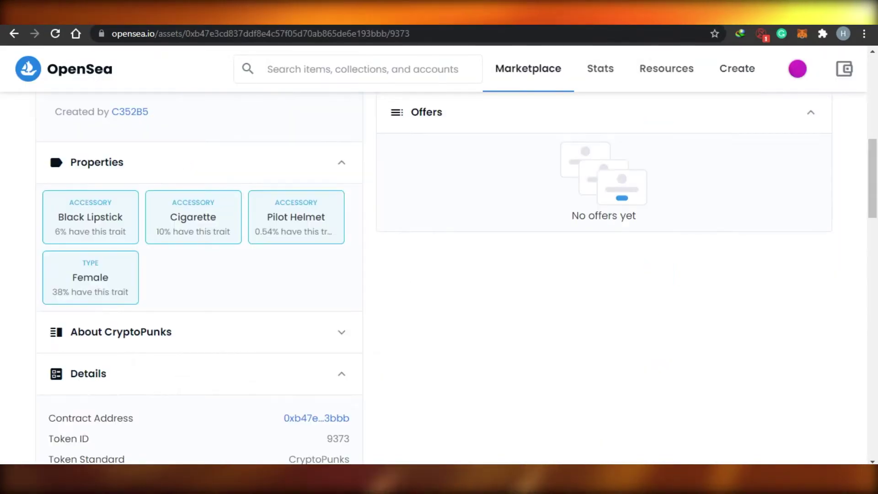
left_click_drag(873, 178, 875, 124)
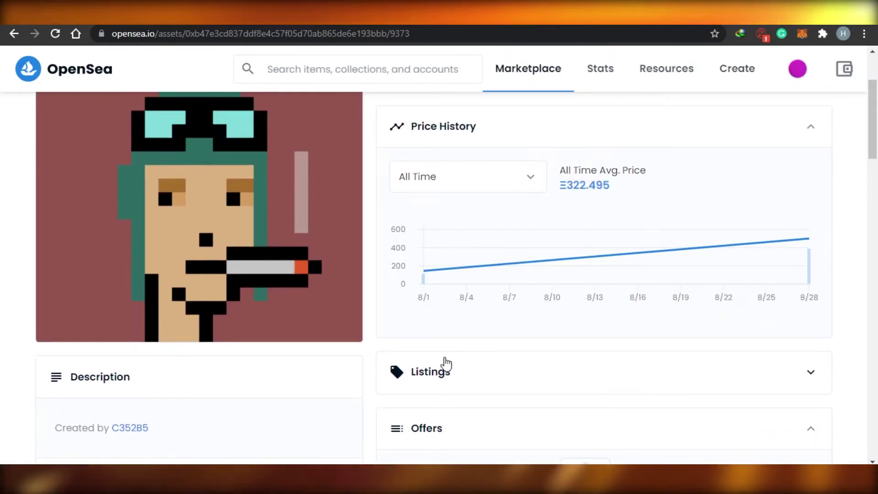
scroll(274, 192, "down", 10)
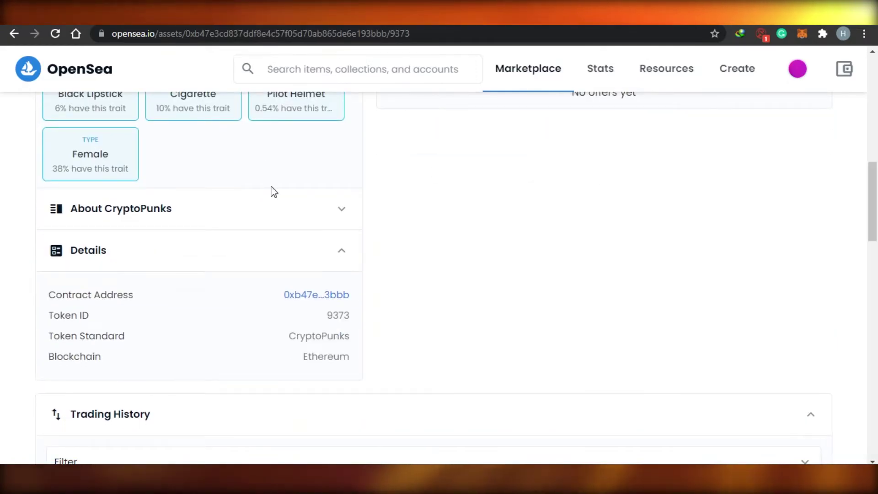
left_click_drag(872, 183, 873, 87)
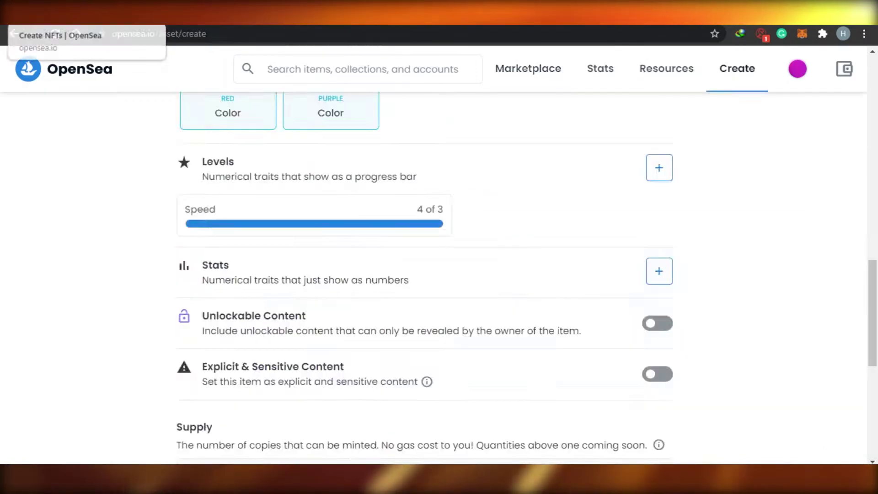
Back on the create form, add a speed stat of 2 out of 6 and save it
left_click(55, 13)
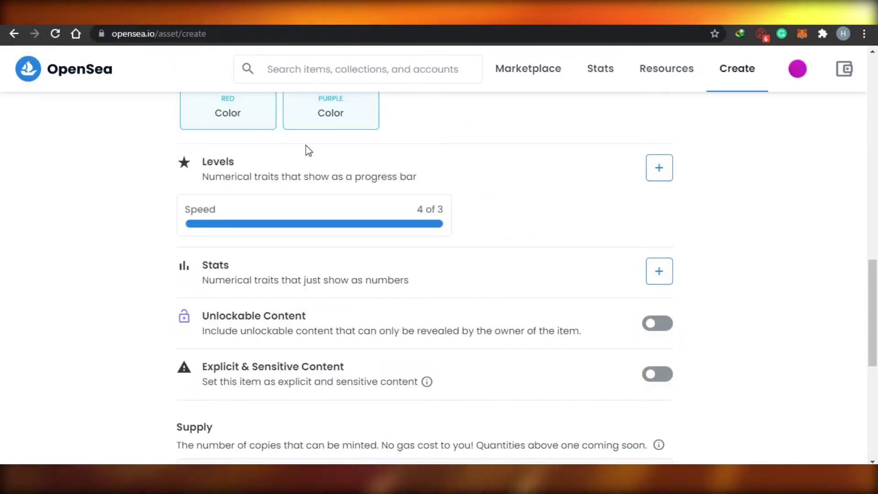
scroll(459, 343, "down", 2)
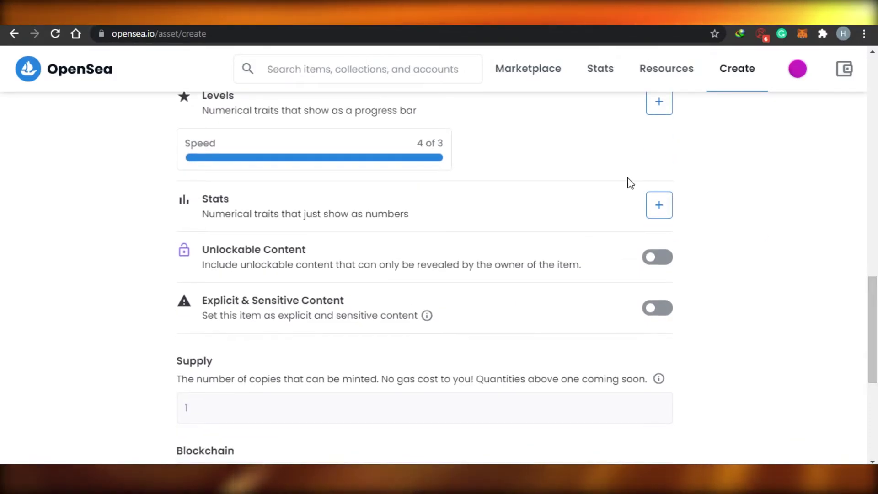
left_click(660, 205)
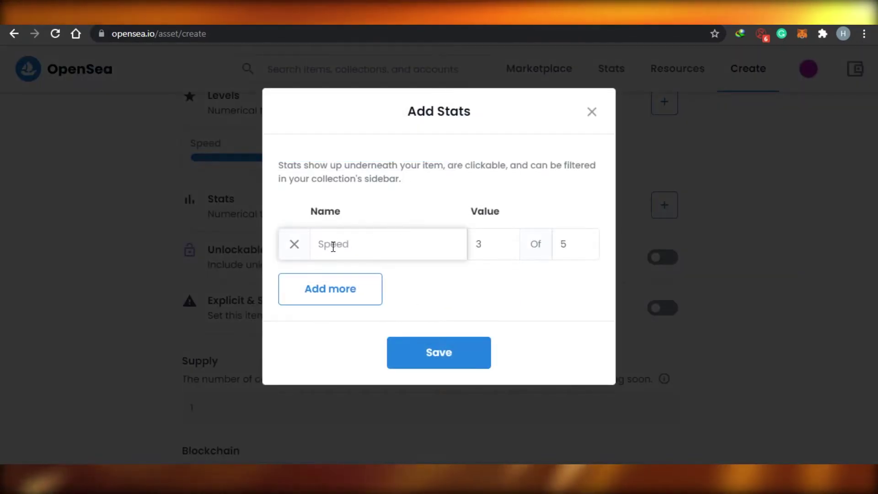
type("speed")
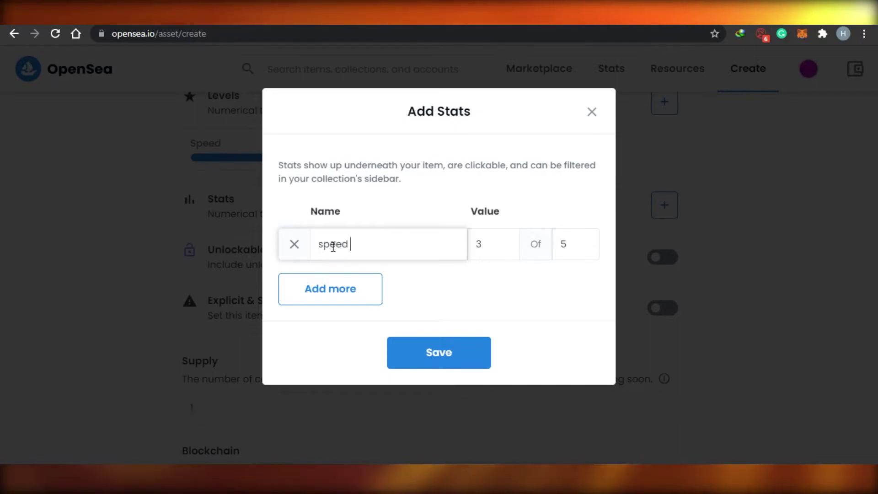
left_click(507, 247)
left_click(586, 241)
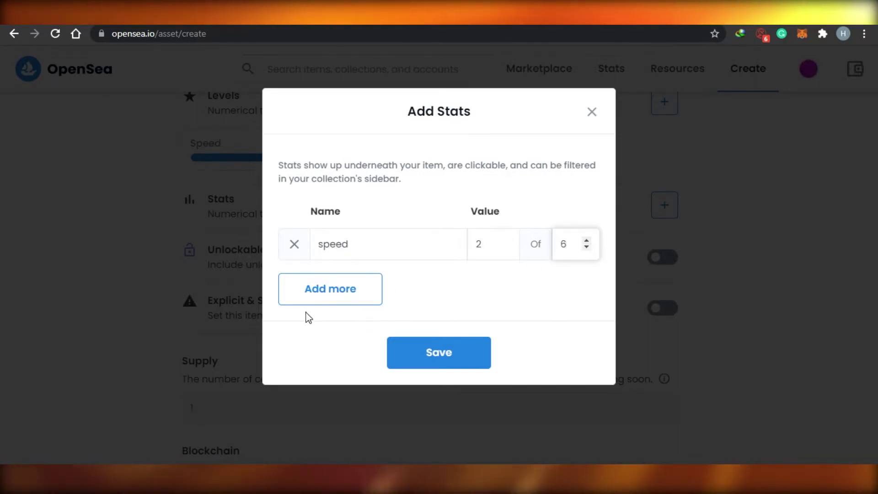
left_click(319, 300)
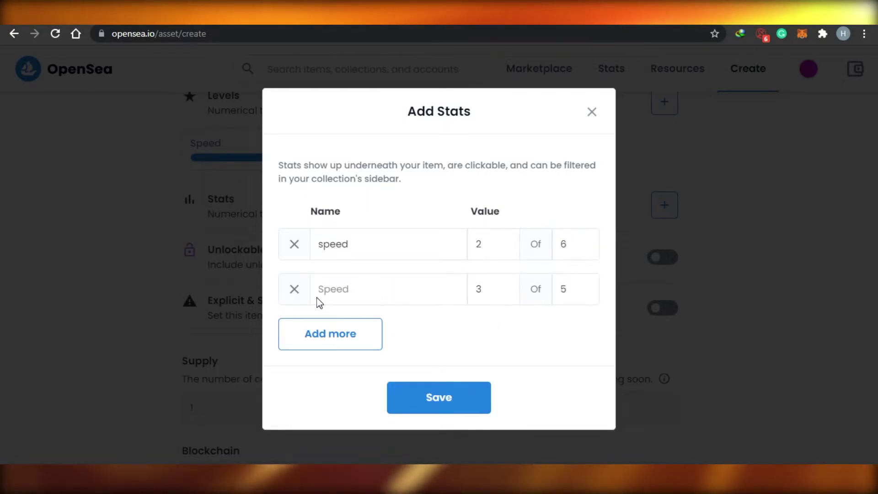
left_click(294, 289)
left_click(450, 356)
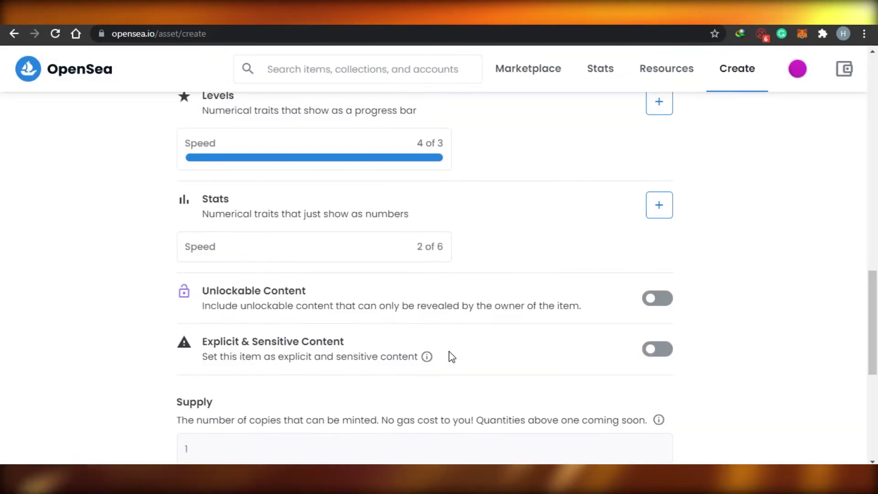
left_click_drag(873, 290, 876, 308)
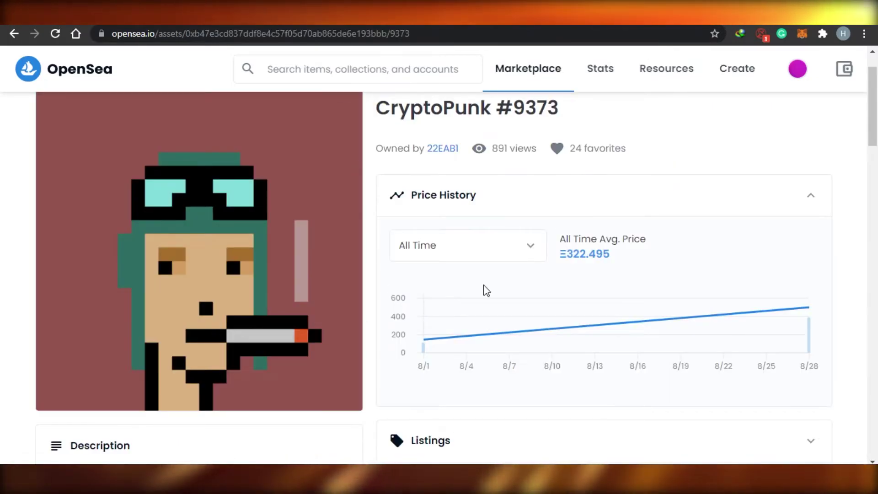
Scroll through the CryptoPunk #9373 page down to 'More from this collection'
scroll(876, 177, "down", 1)
left_click_drag(877, 177, 869, 159)
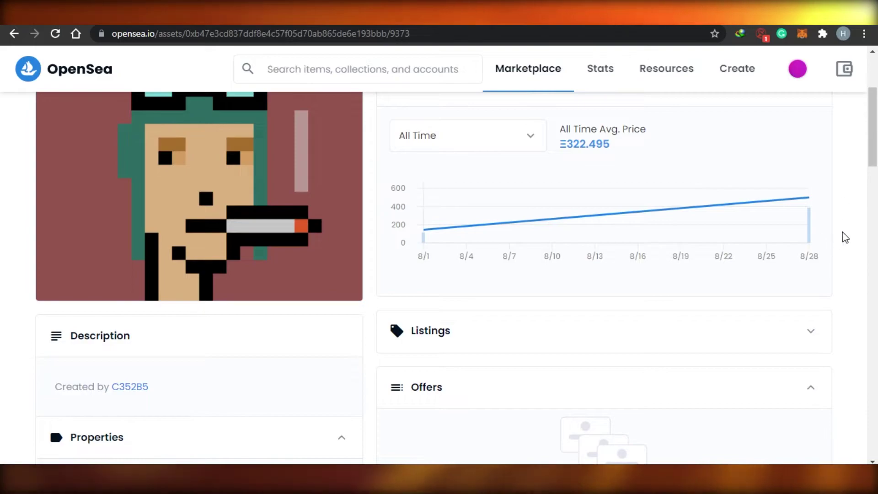
scroll(872, 128, "up", 3)
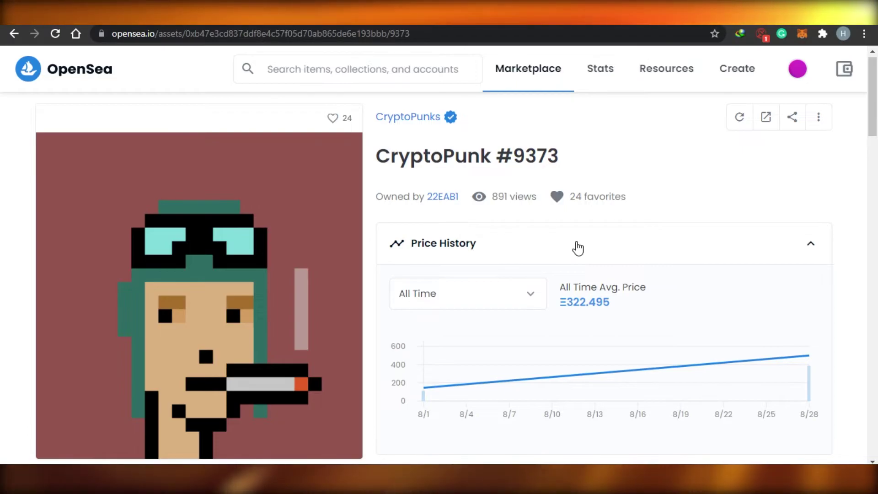
scroll(876, 181, "down", 6)
left_click_drag(877, 181, 877, 345)
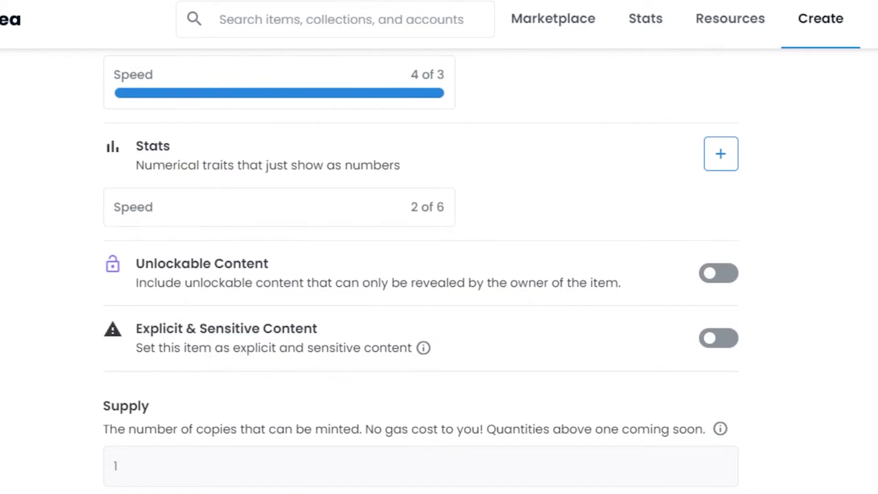
scroll(439, 274, "down", 4)
scroll(439, 274, "up", 8)
scroll(439, 275, "down", 4)
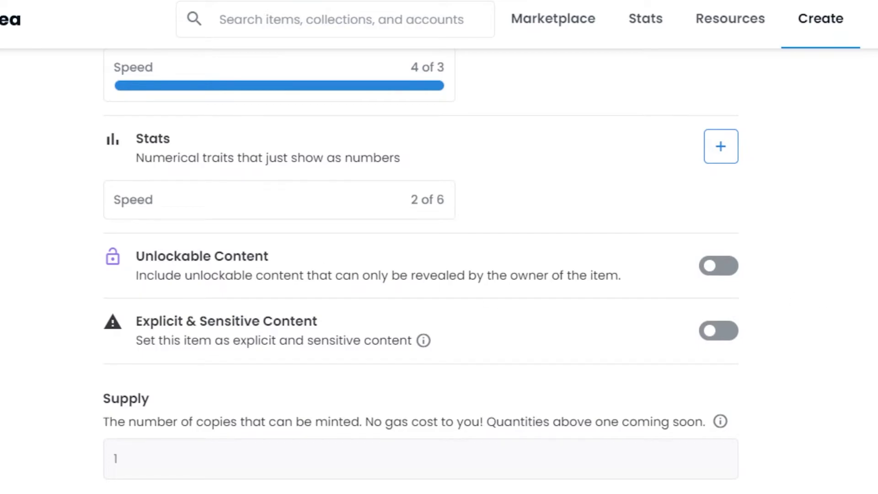
scroll(421, 274, "down", 3)
scroll(420, 275, "up", 4)
scroll(420, 274, "down", 2)
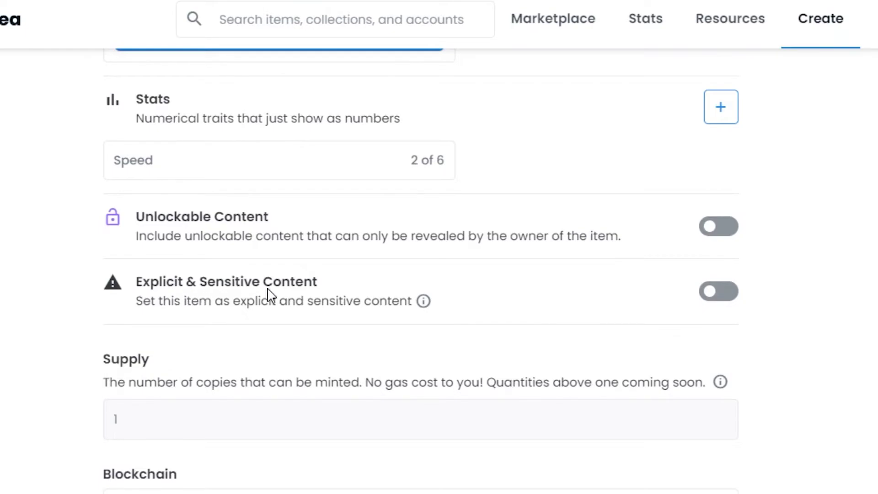
left_click(720, 299)
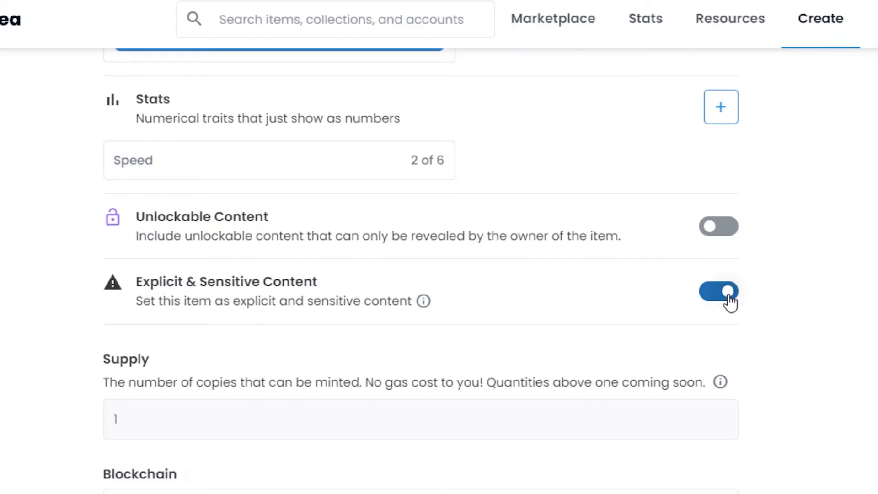
left_click(731, 303)
scroll(512, 202, "down", 5)
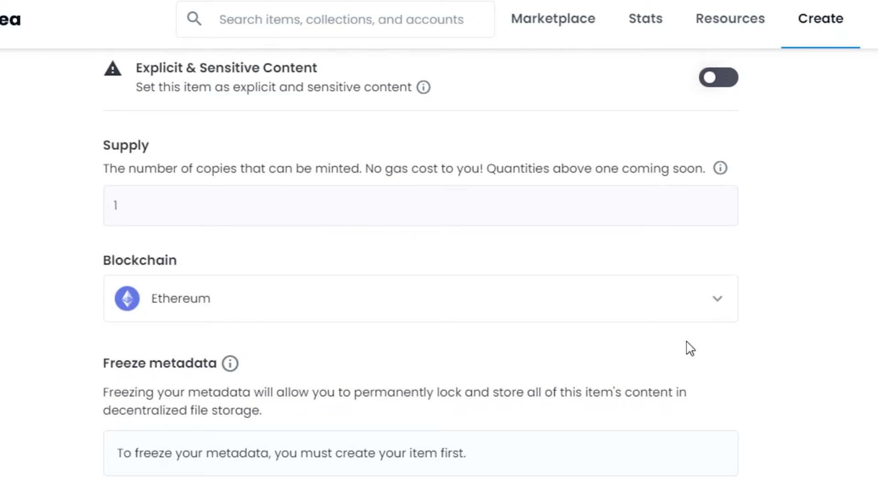
scroll(420, 275, "up", 20)
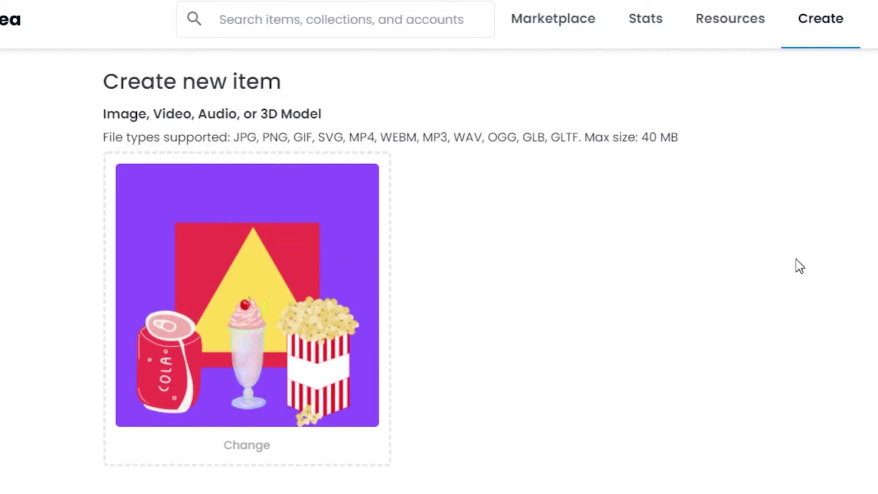
scroll(713, 451, "down", 15)
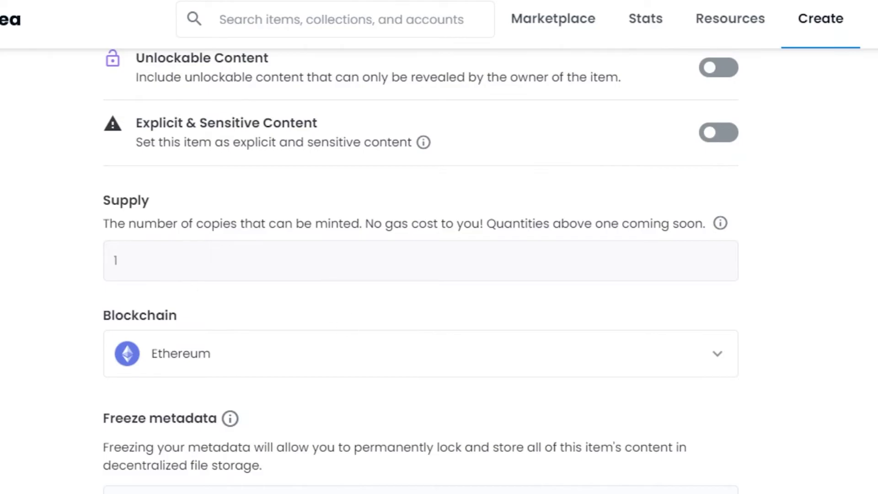
scroll(439, 275, "up", 15)
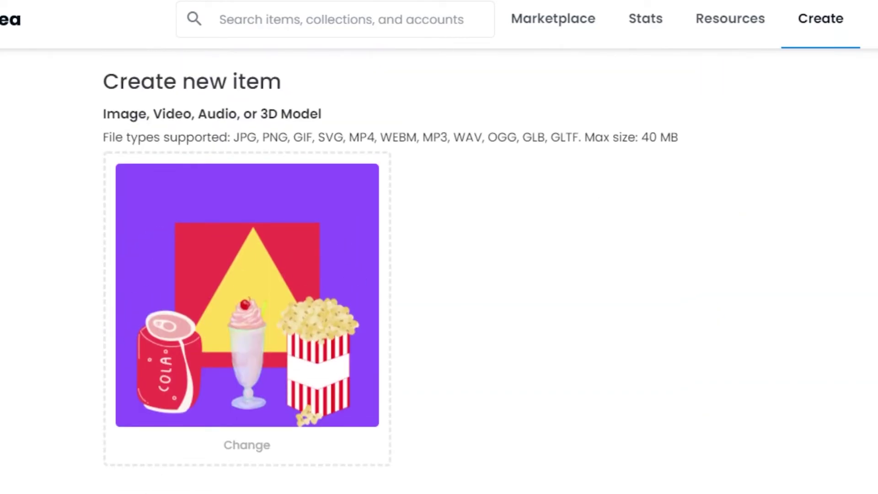
scroll(439, 274, "down", 15)
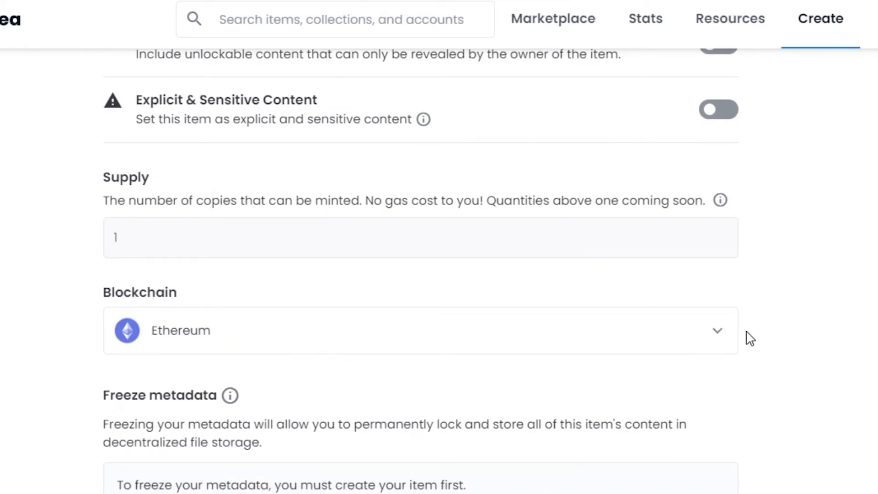
Choose Polygon in the Blockchain dropdown, briefly reverting to Ethereum before settling on Polygon
left_click(719, 337)
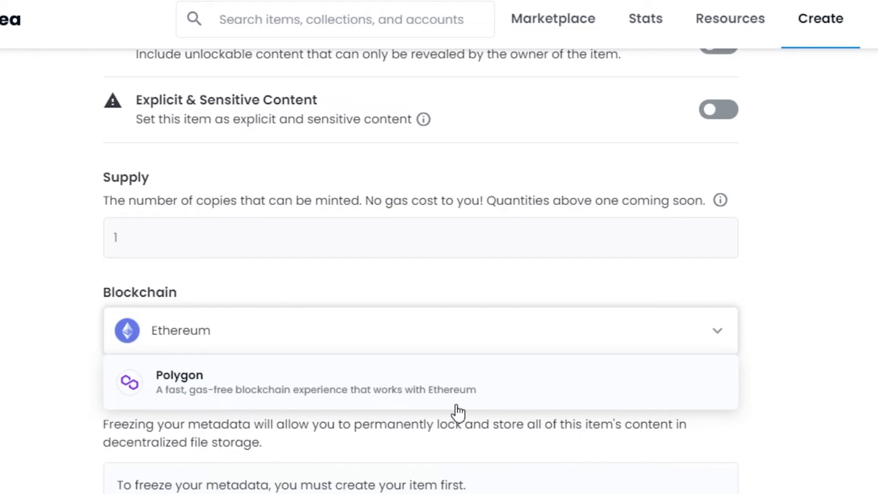
scroll(420, 270, "down", 3)
scroll(421, 270, "up", 5)
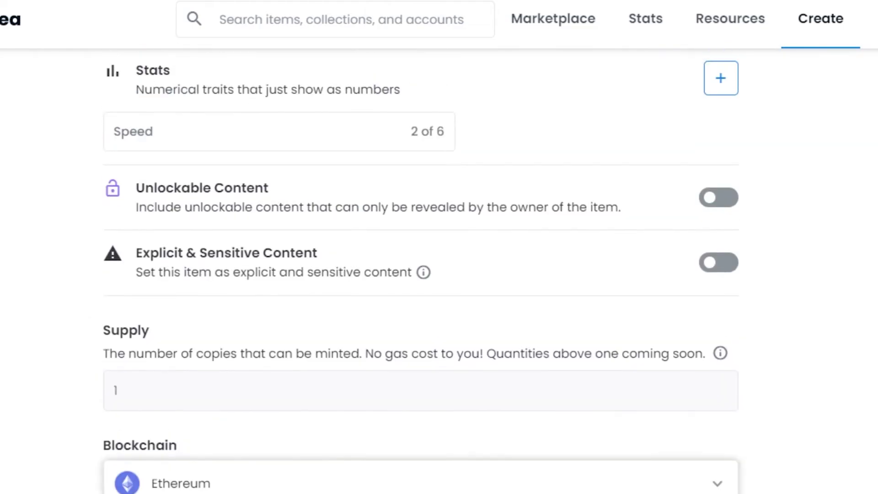
scroll(421, 270, "down", 5)
scroll(855, 353, "up", 3)
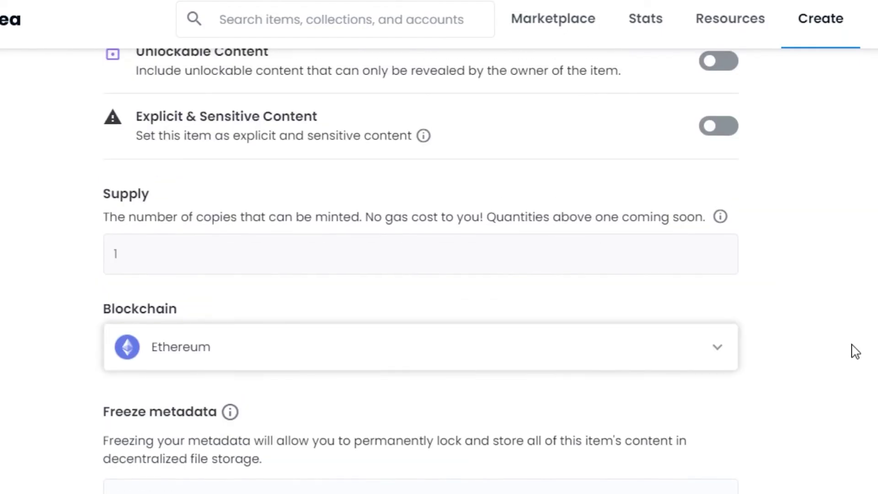
left_click(708, 366)
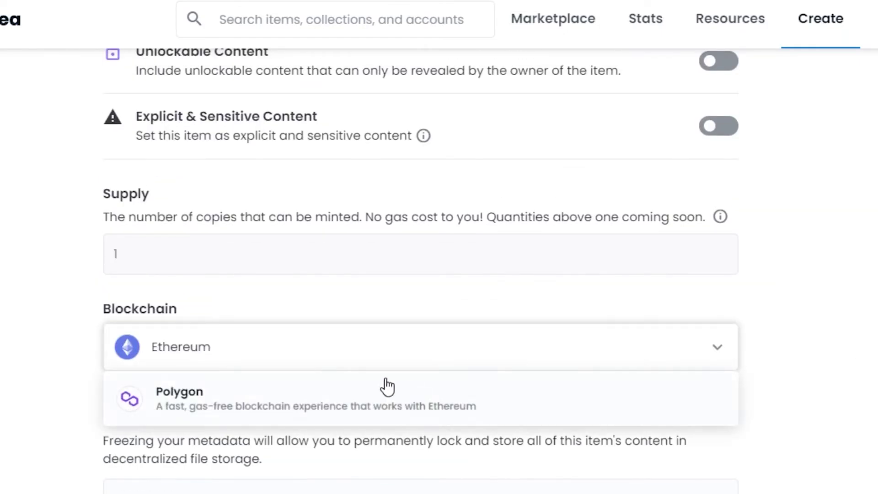
left_click(294, 407)
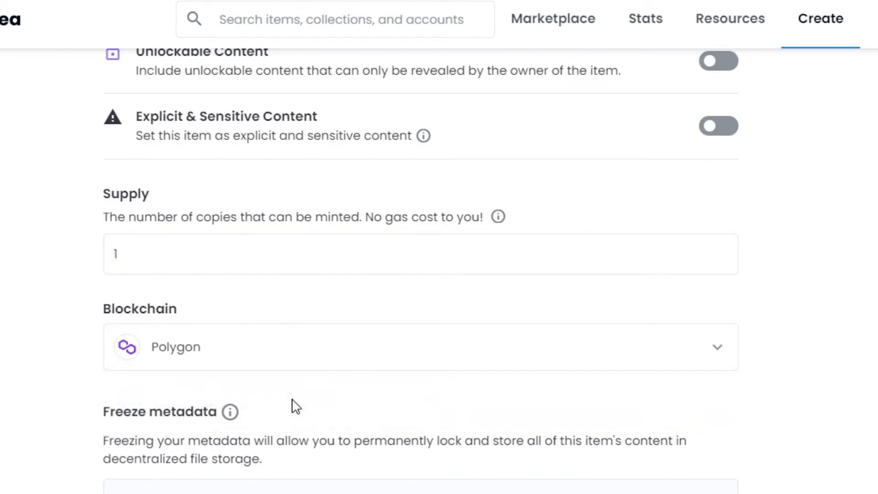
left_click(698, 353)
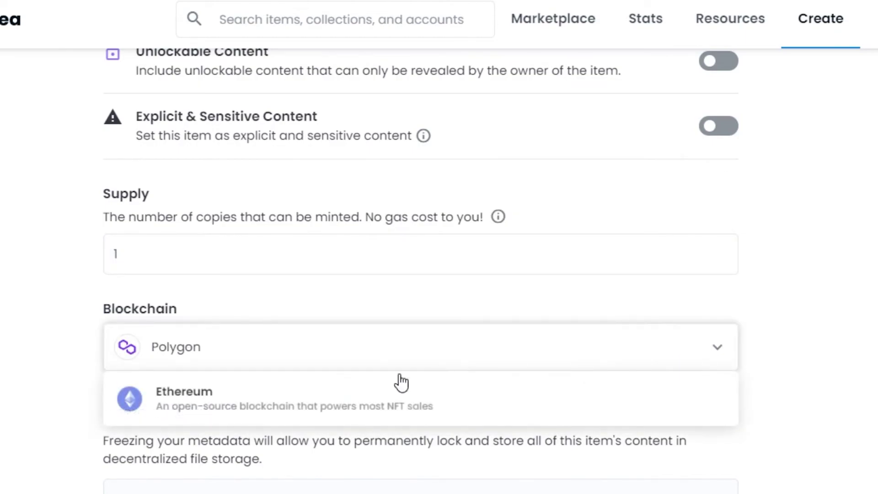
left_click(284, 414)
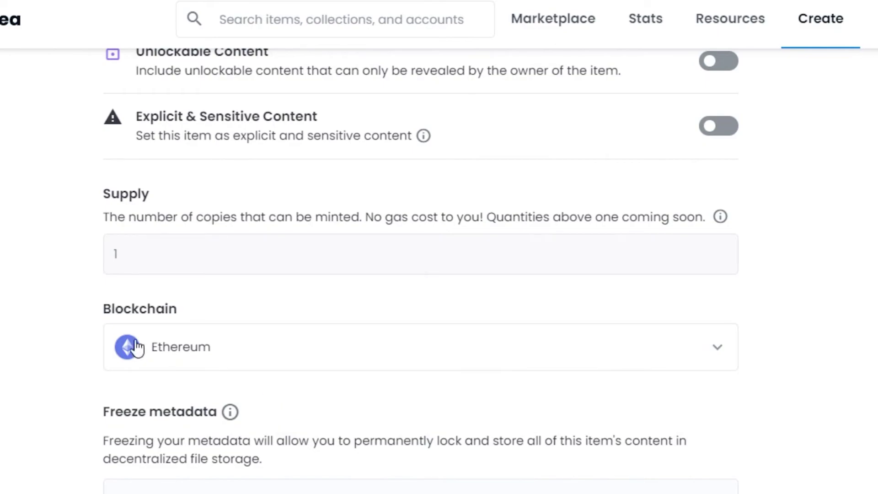
left_click(710, 366)
left_click(463, 402)
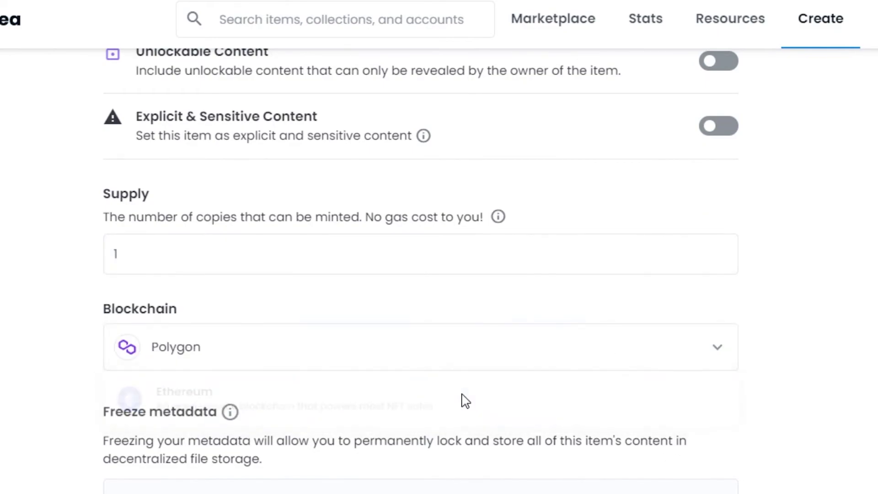
scroll(196, 245, "down", 3)
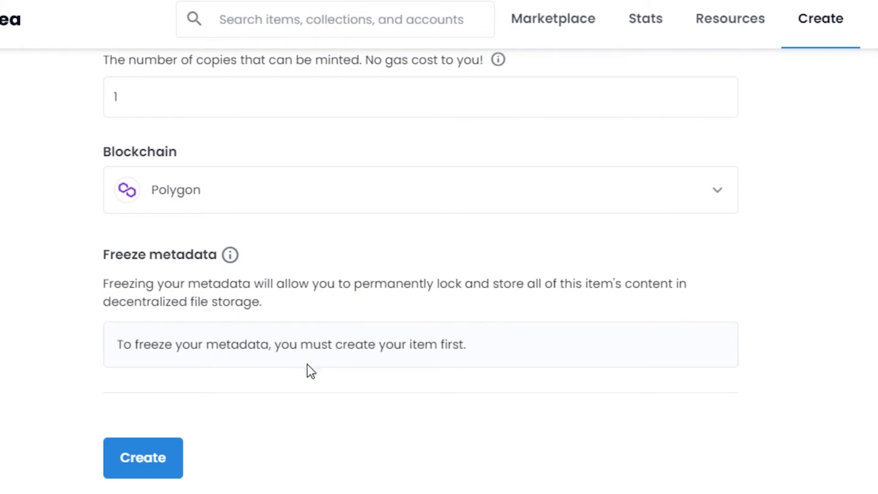
Submit the form with Create to mint the crypto food item and wait for Success!
left_click(156, 463)
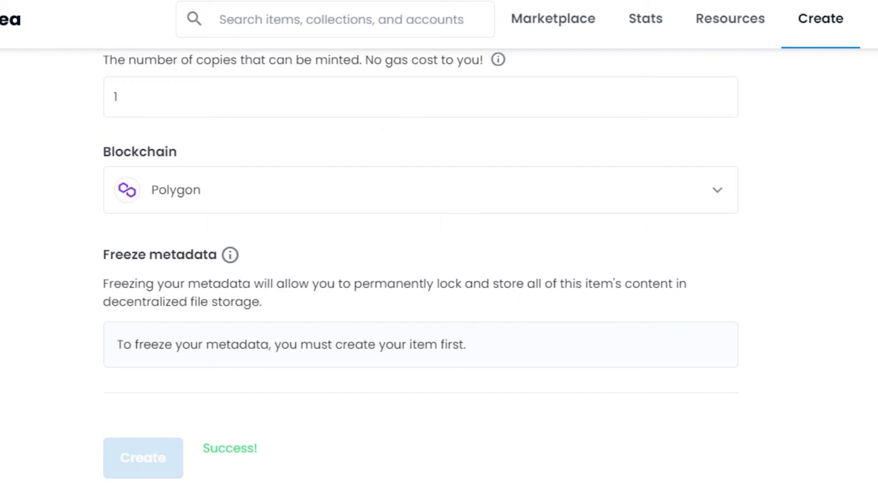
scroll(876, 194, "up", 10)
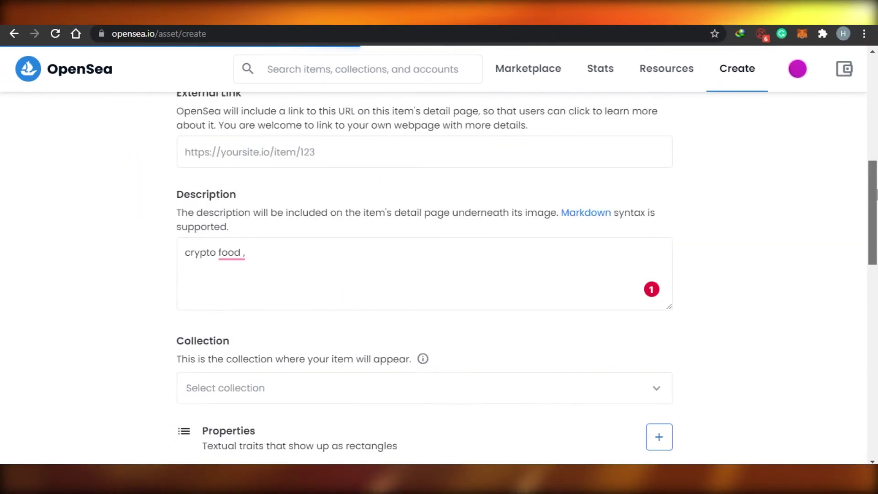
scroll(877, 194, "down", 5)
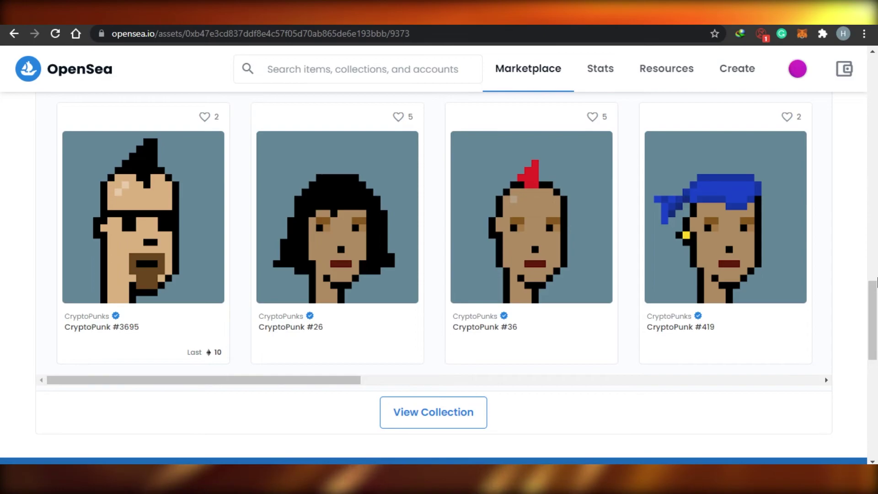
Scroll the CryptoPunk #9373 page to the top, then down to its Trading History table
left_click_drag(877, 282, 877, 110)
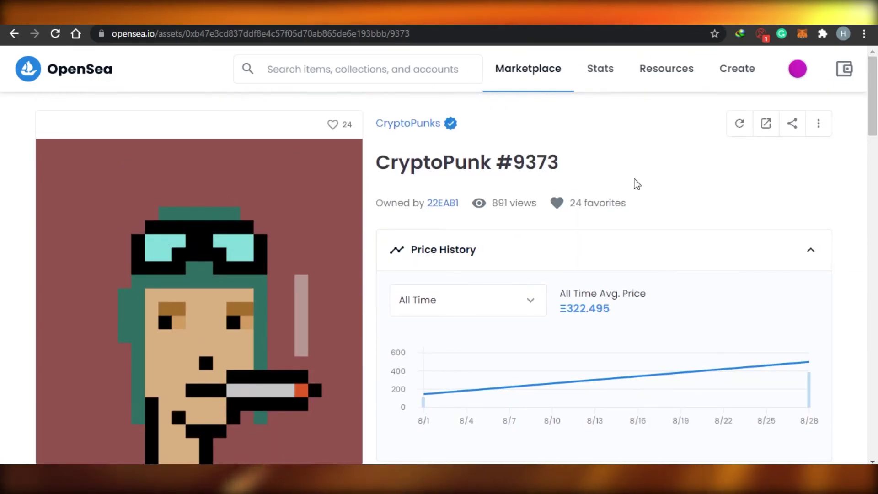
left_click_drag(877, 114, 877, 296)
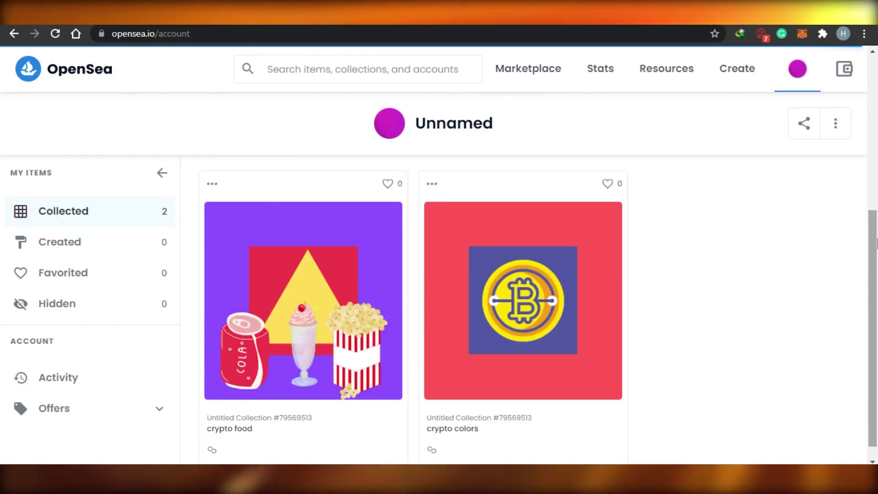
Scroll the Collected tab between the profile header and the crypto food and crypto colors cards
left_click_drag(877, 243, 877, 306)
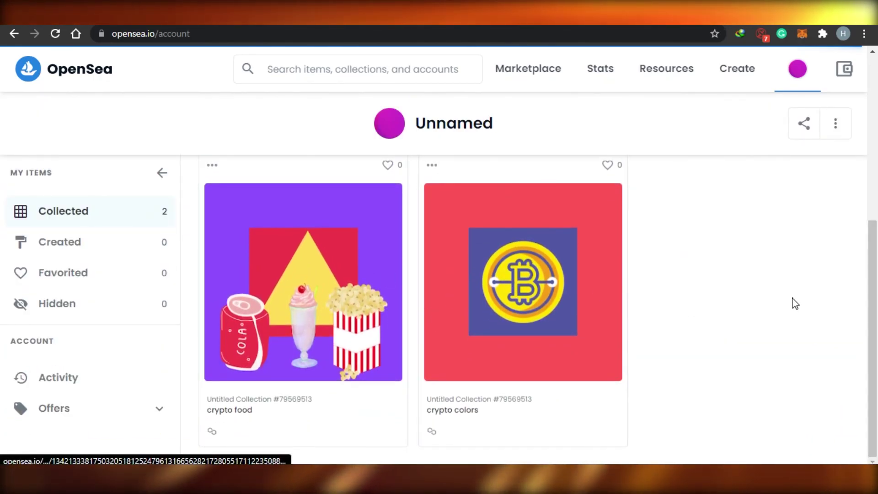
left_click_drag(877, 255, 877, 145)
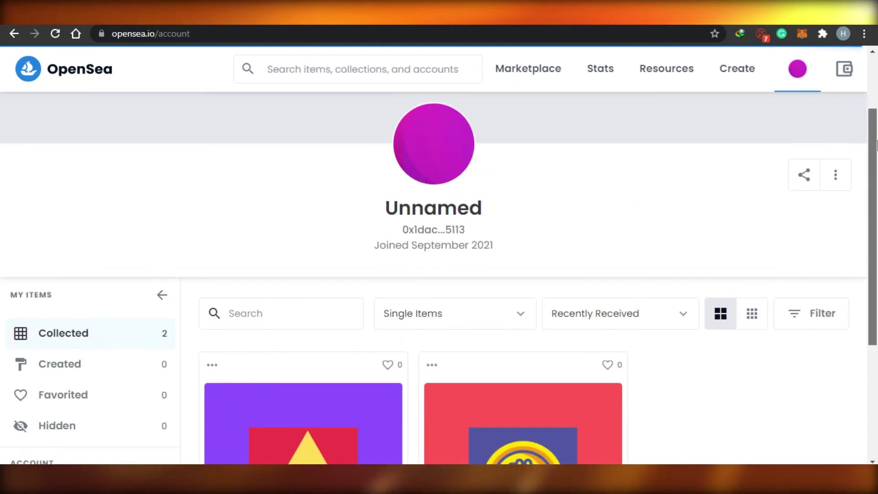
scroll(402, 236, "down", 5)
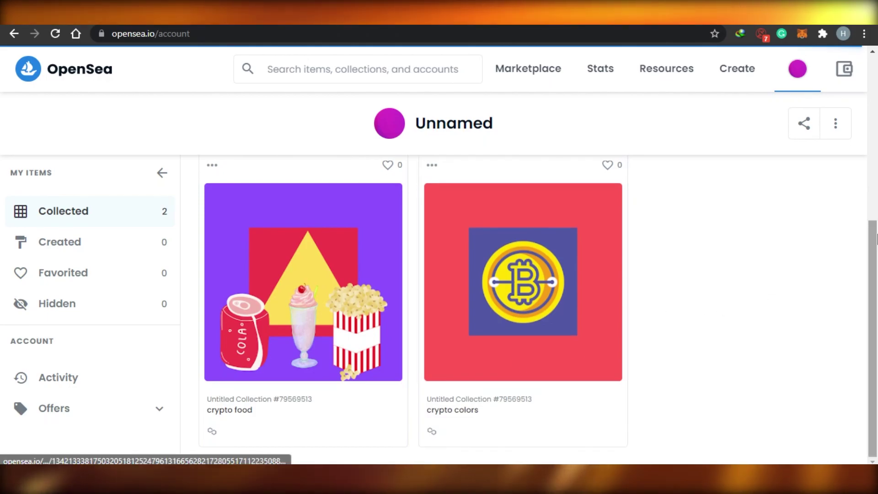
scroll(877, 147, "up", 2)
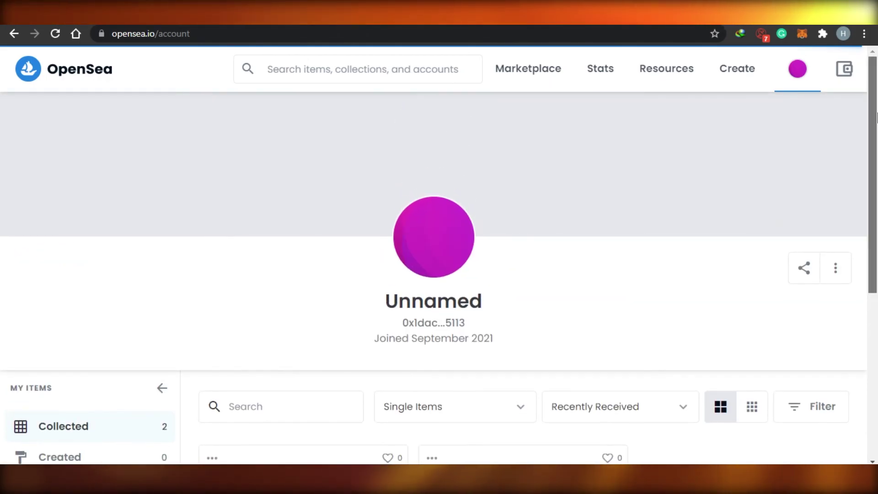
left_click_drag(876, 131, 877, 288)
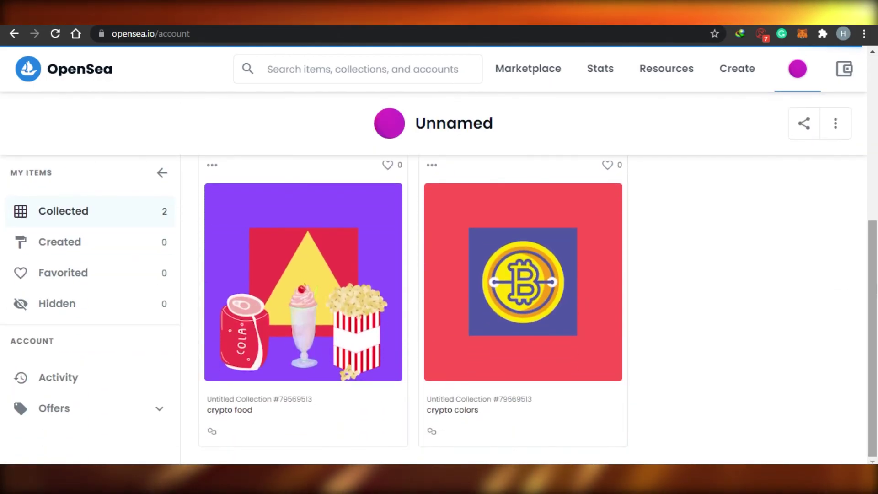